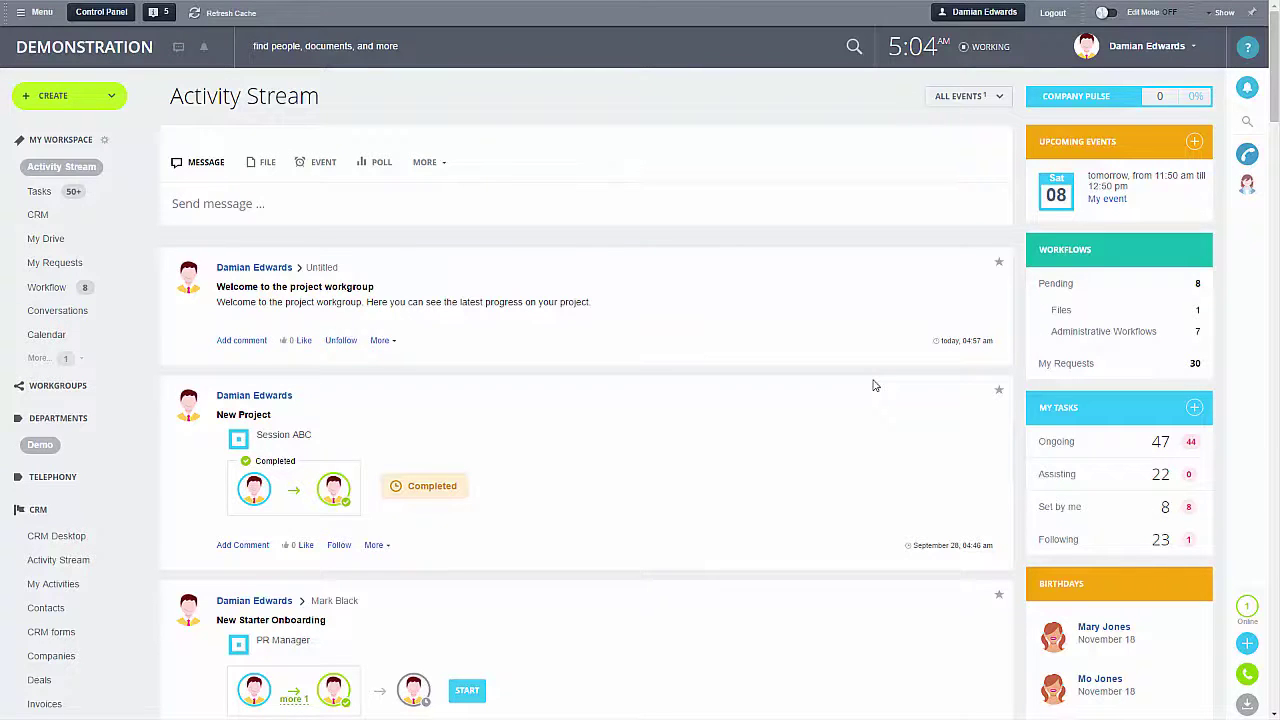
# Create Open Channel 12 and start connecting a Facebook page to it
pyautogui.scroll(-5, 873, 385)
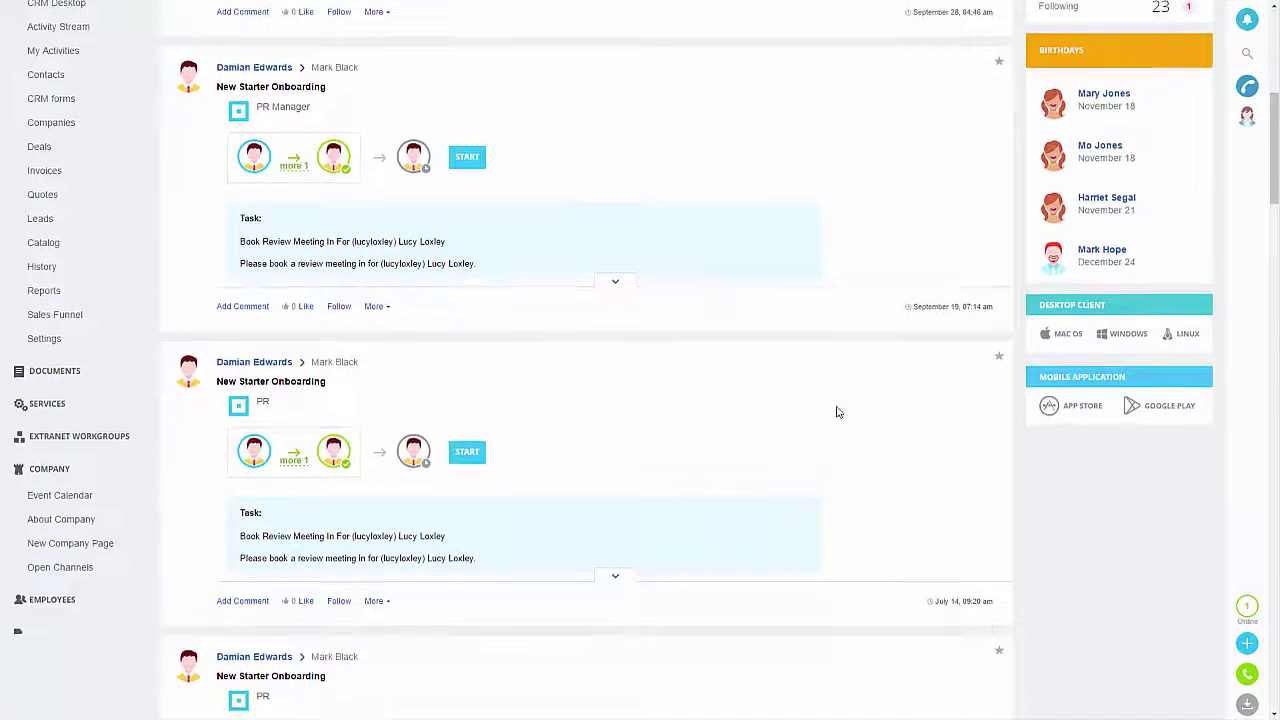
pyautogui.click(88, 571)
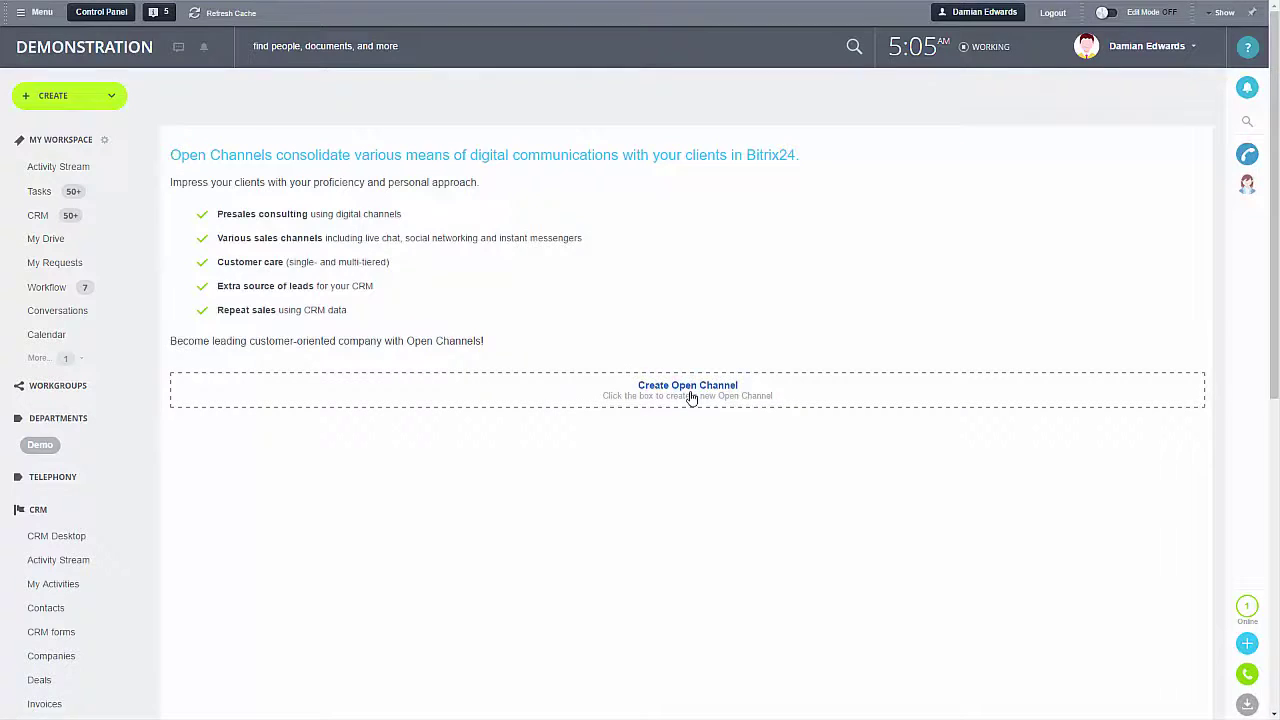
pyautogui.click(690, 397)
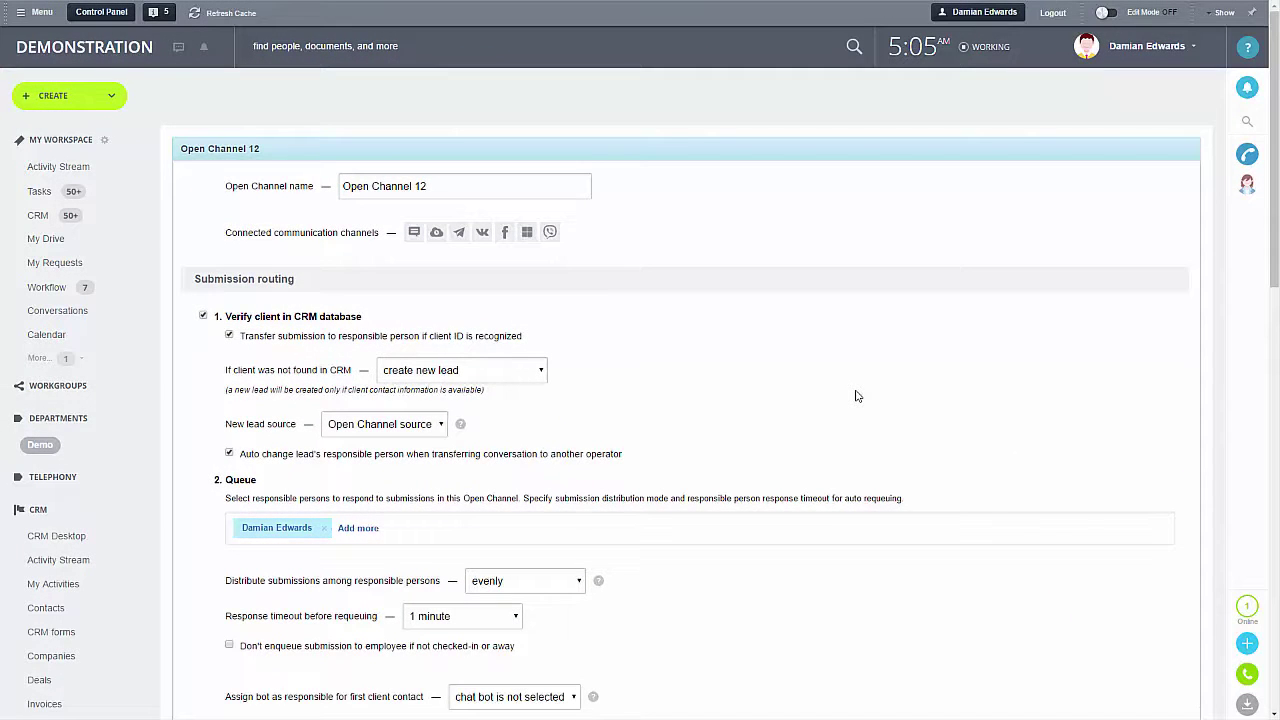
pyautogui.click(504, 232)
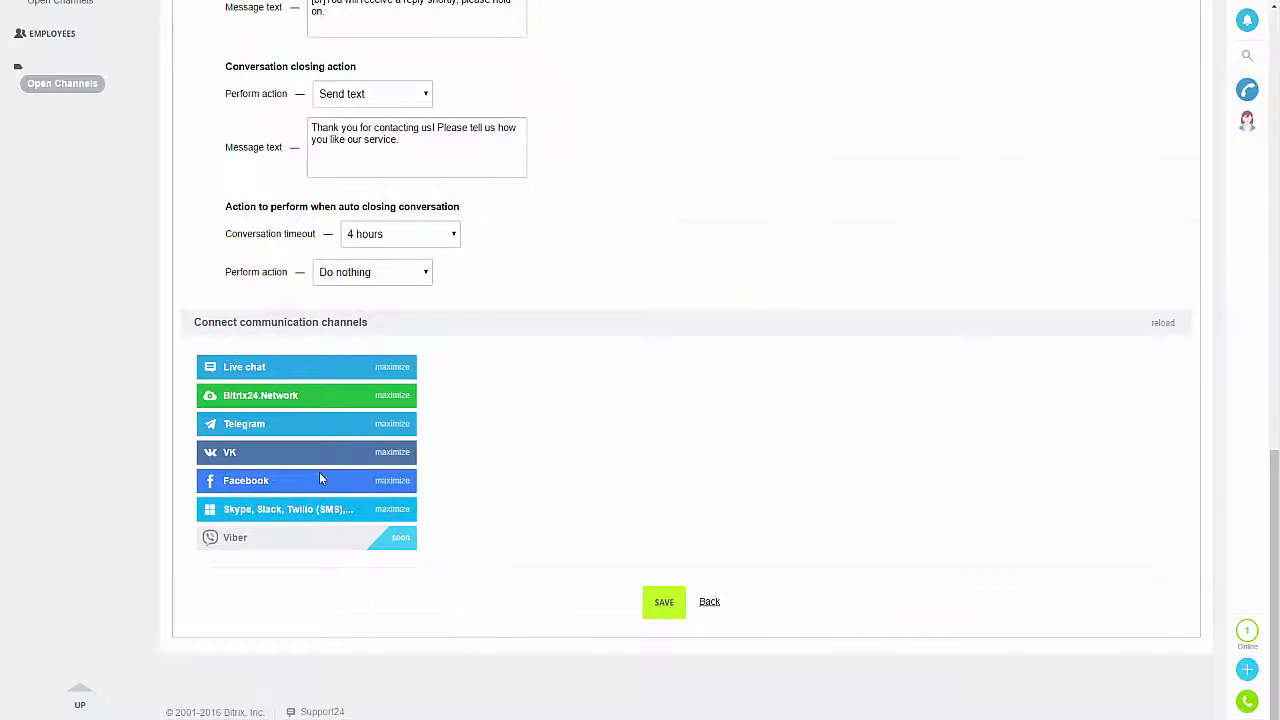
pyautogui.click(320, 479)
pyautogui.click(258, 560)
pyautogui.scroll(-1, 300, 558)
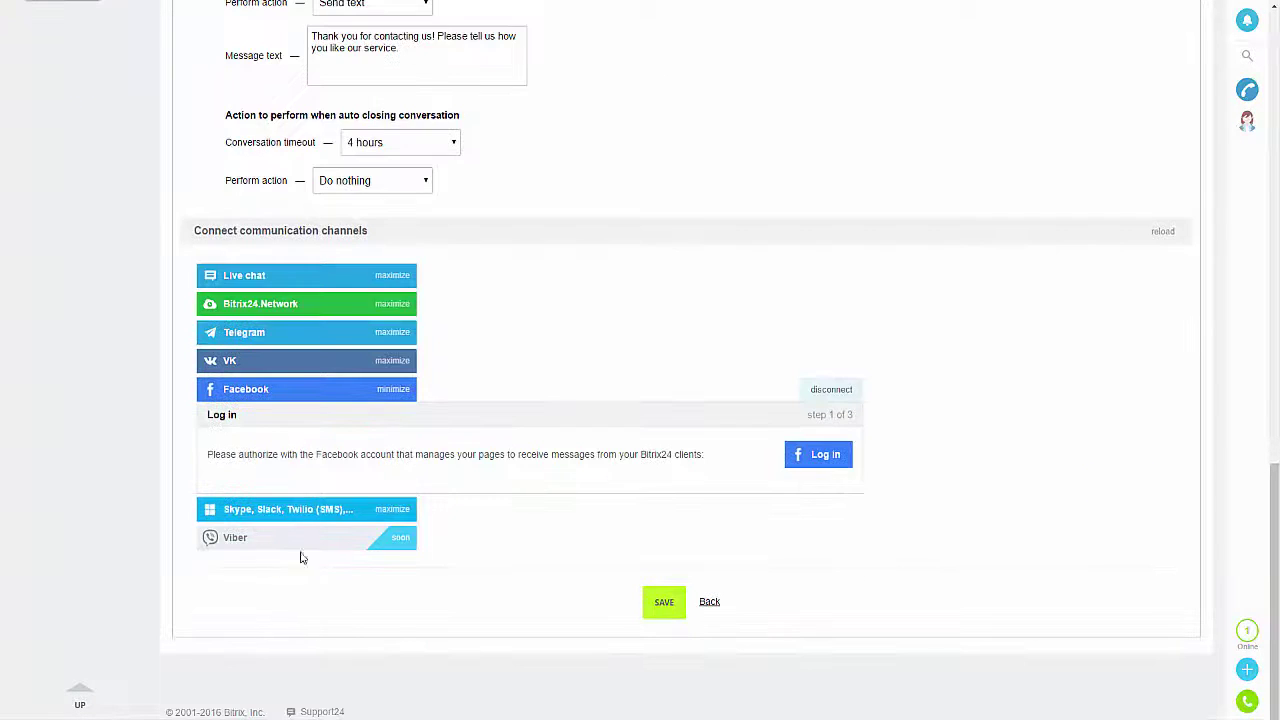
# Log in to Facebook with the saved account e-mail and its password
pyautogui.click(828, 454)
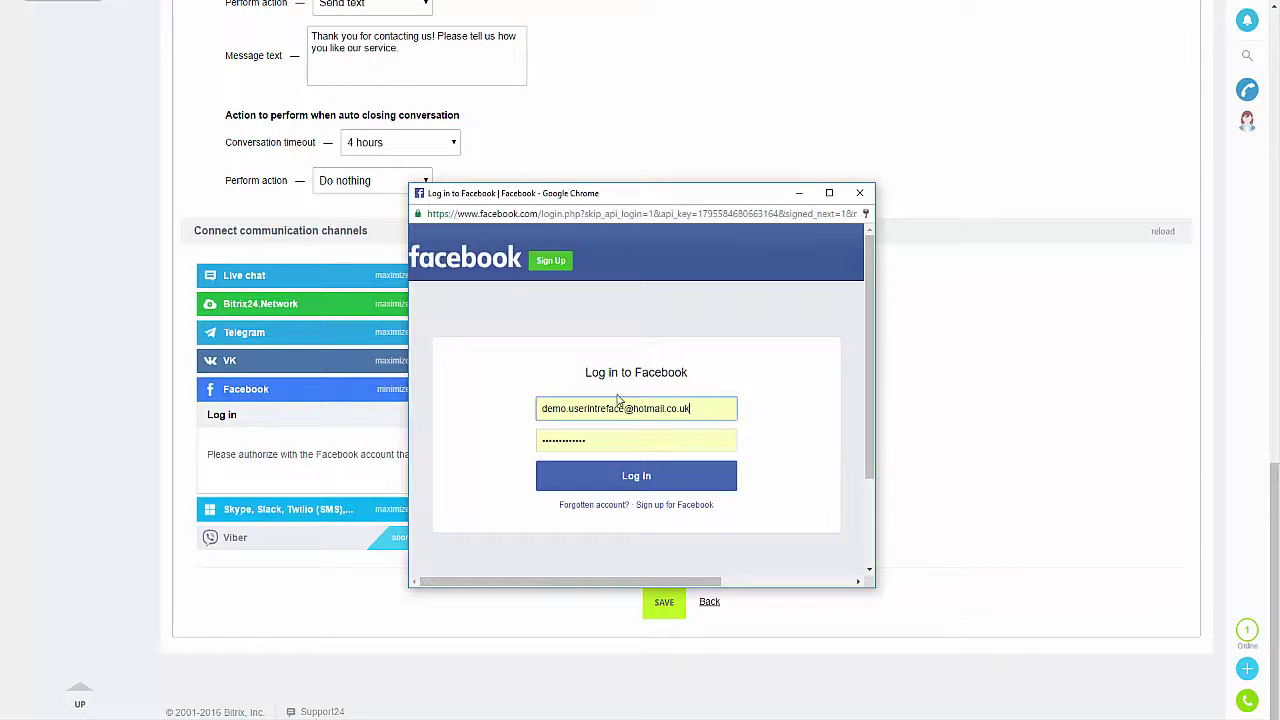
pyautogui.doubleClick(620, 408)
pyautogui.click(626, 408)
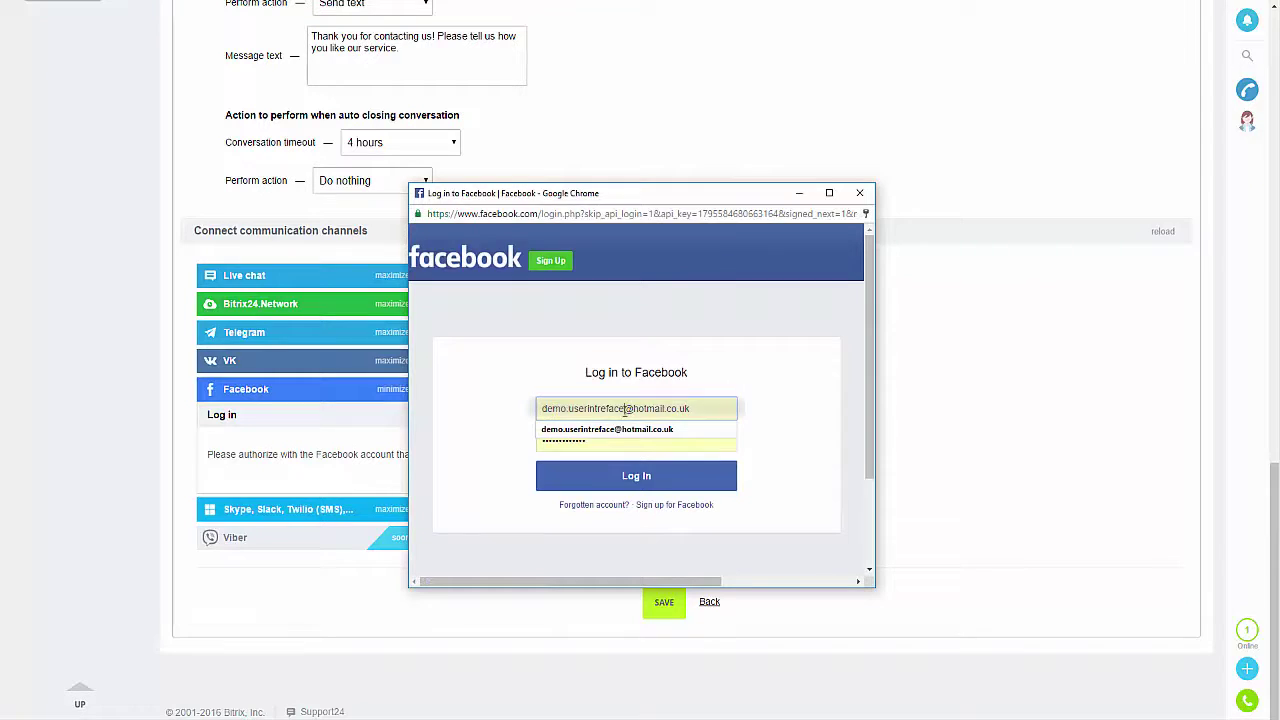
pyautogui.click(482, 417)
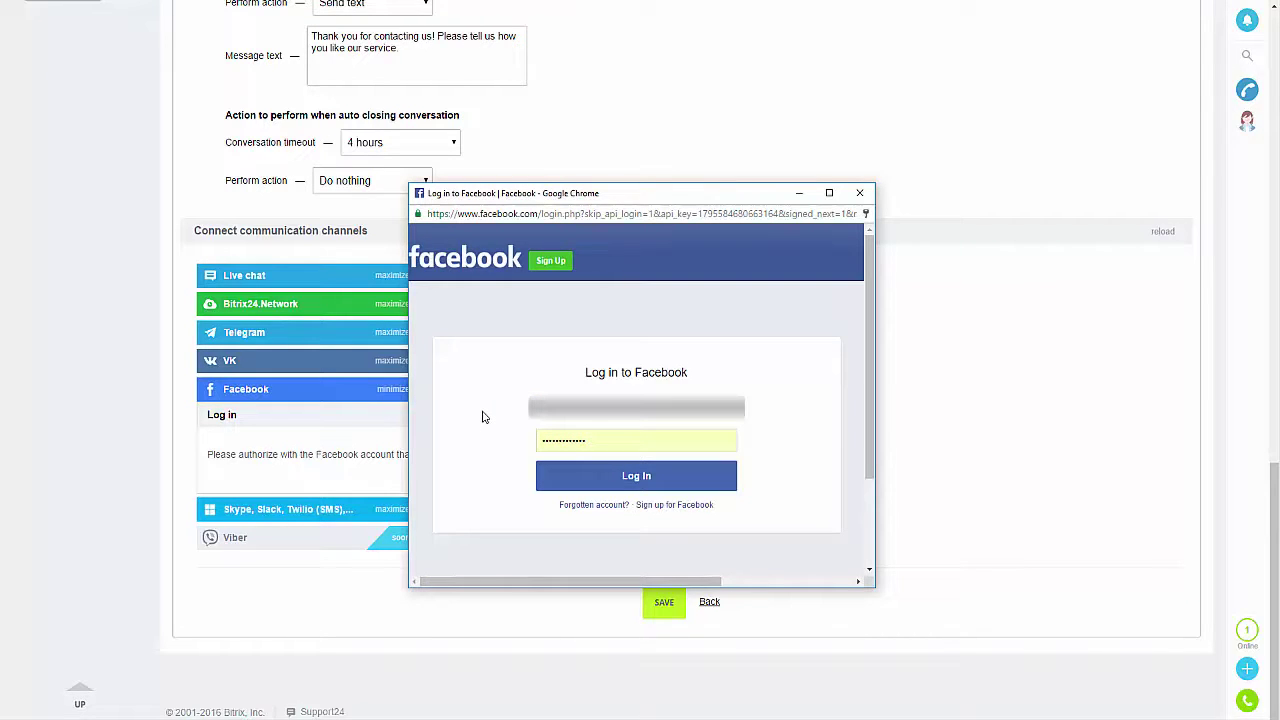
pyautogui.press('Tab')
pyautogui.write('••')
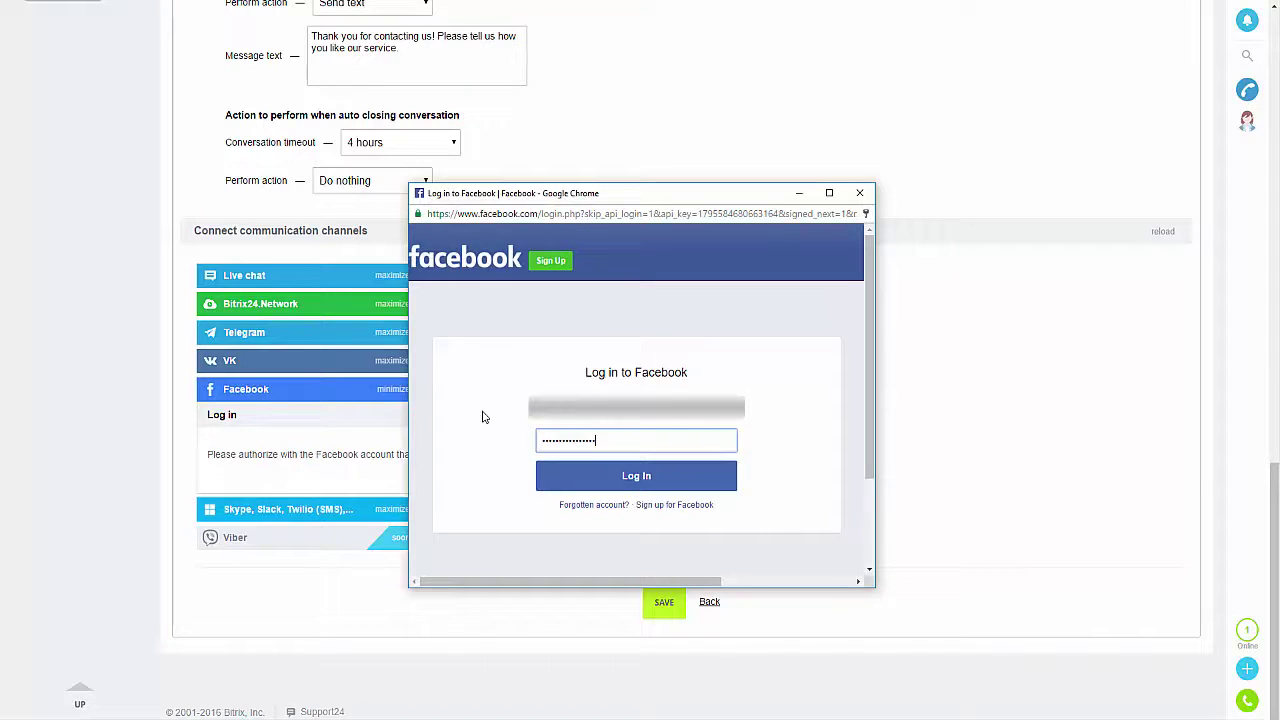
pyautogui.click(577, 478)
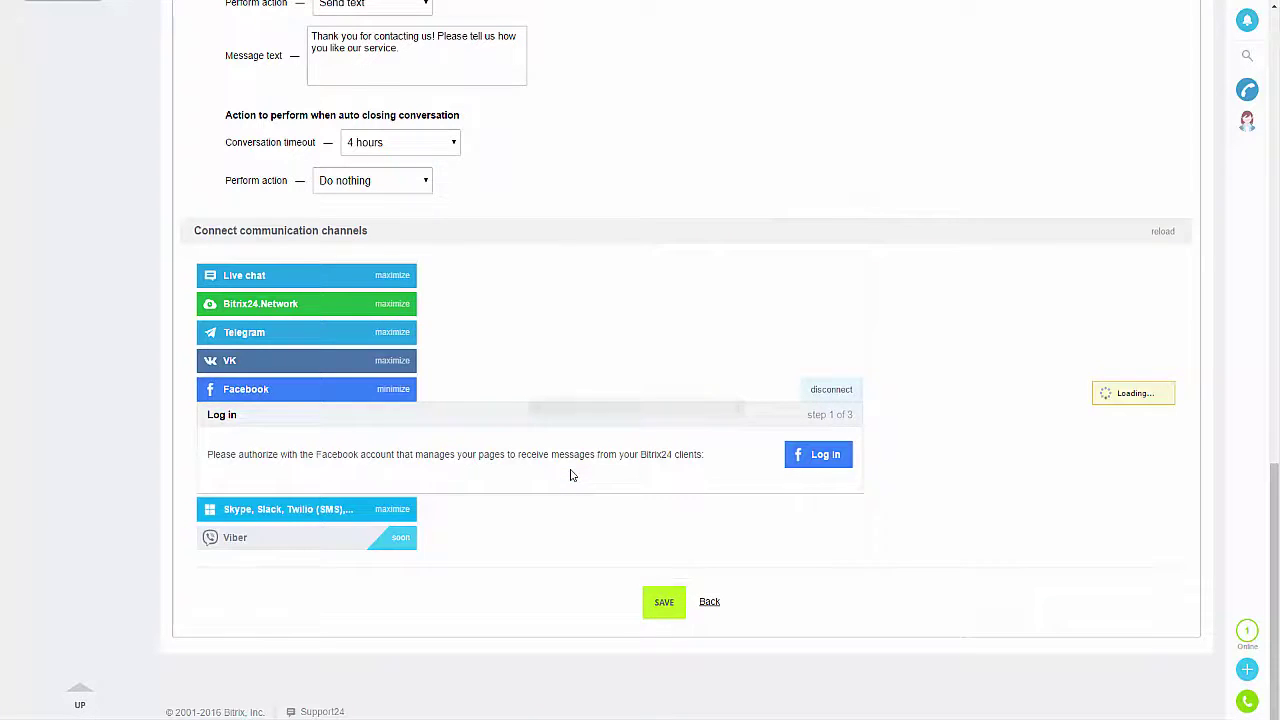
# Connect the Intreface Facebook page and rename the Open Channel to 'Facebook'
pyautogui.scroll(-1, 570, 475)
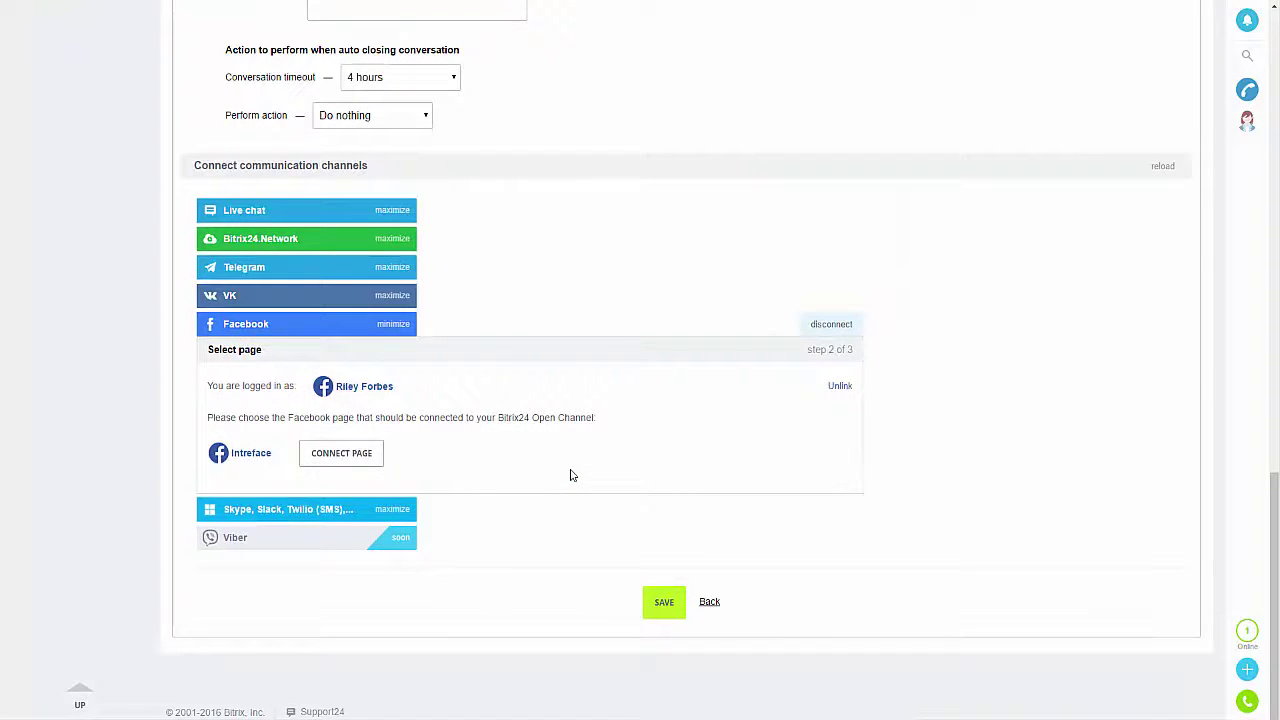
pyautogui.click(335, 453)
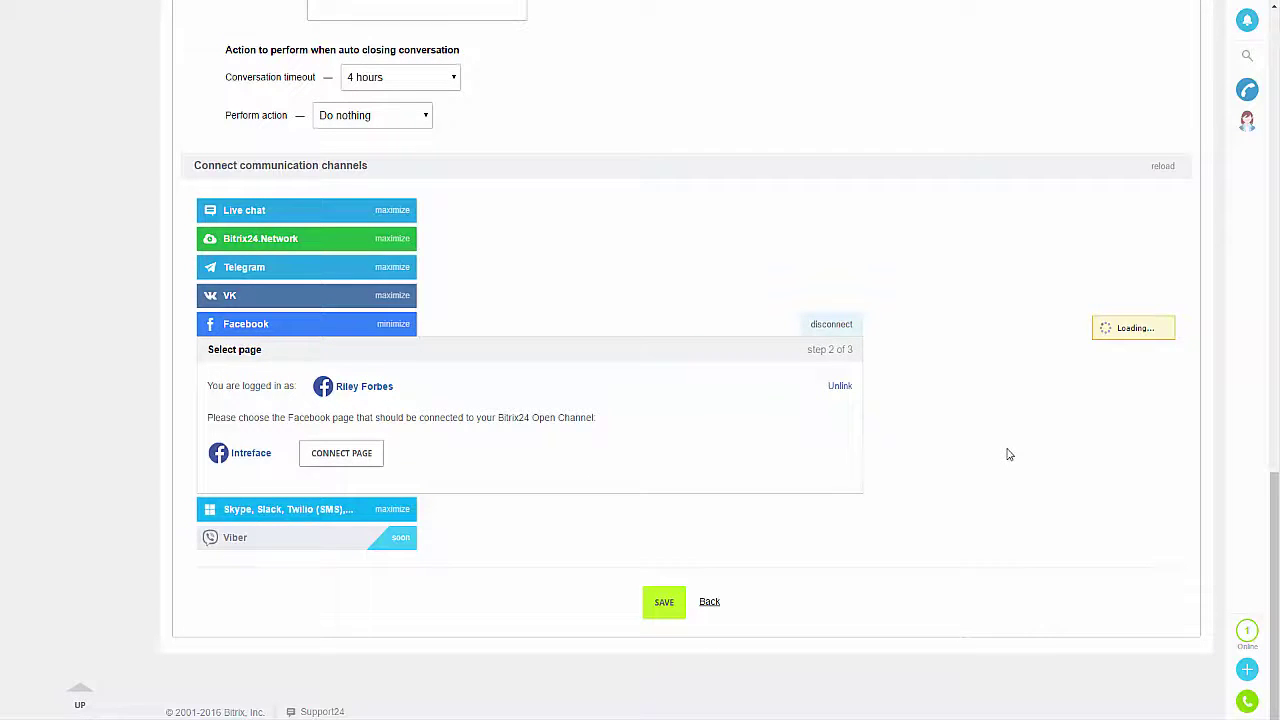
pyautogui.scroll(3, 1004, 455)
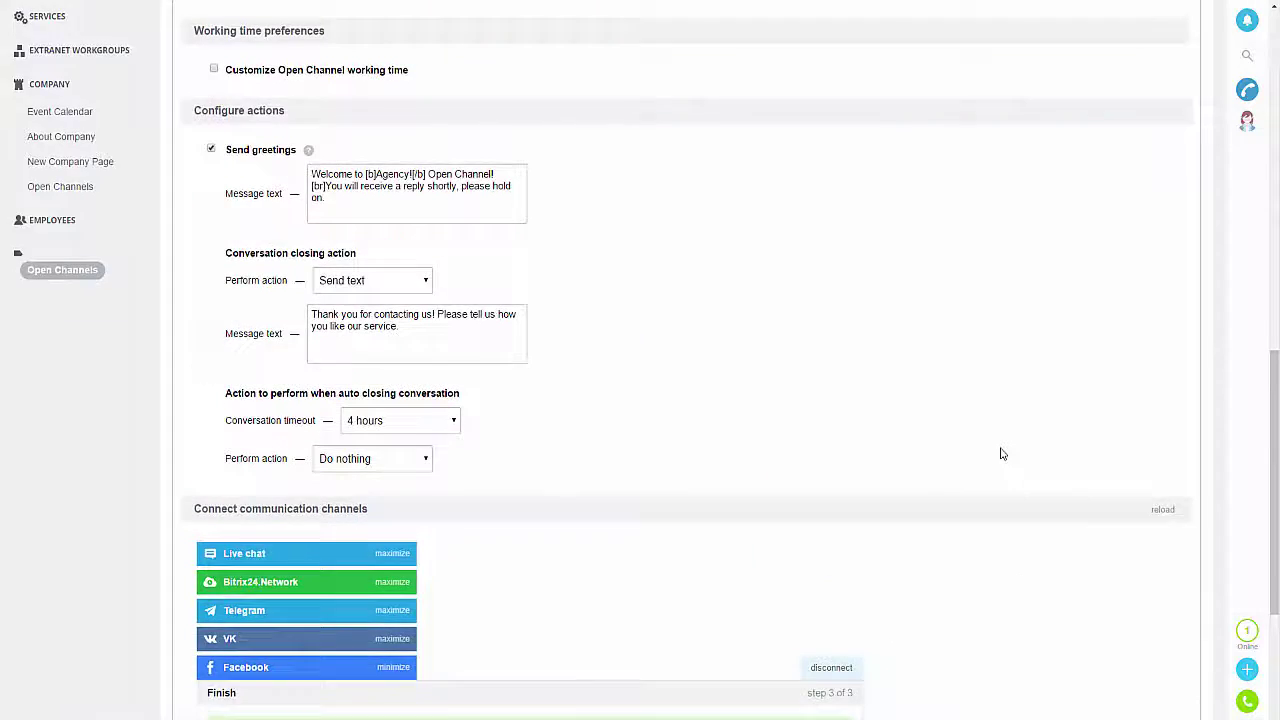
pyautogui.scroll(10, 1002, 454)
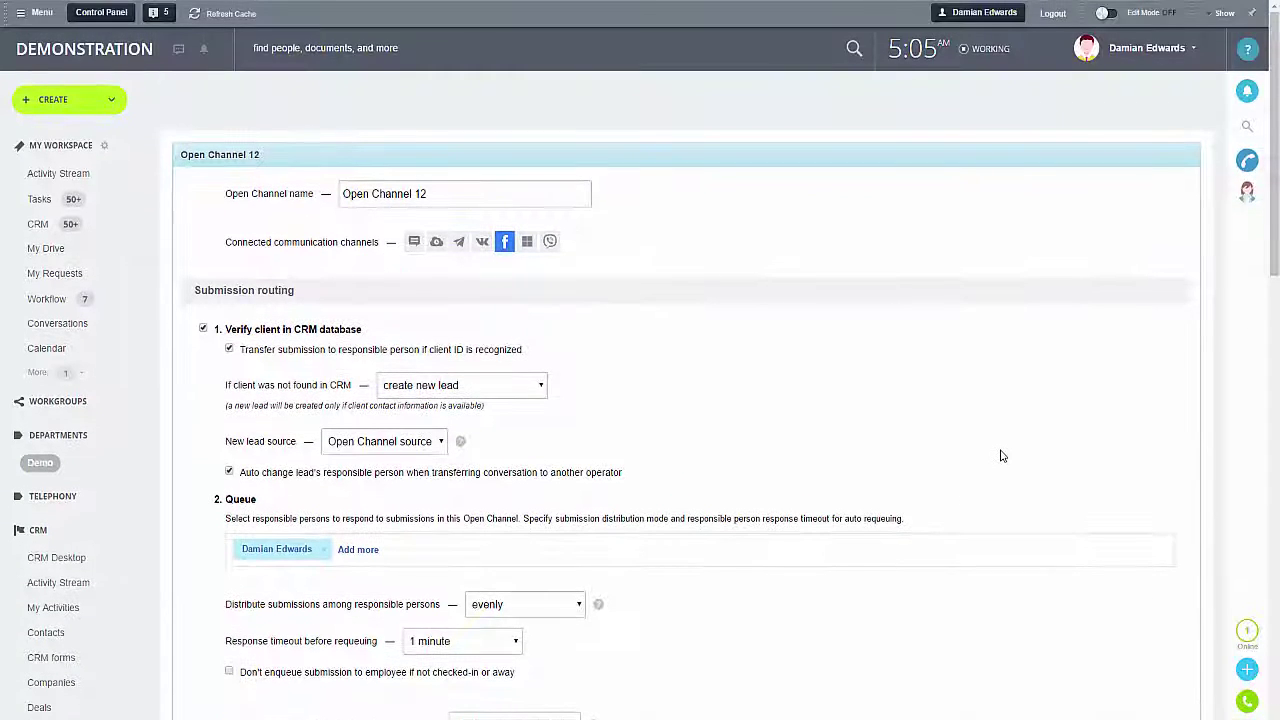
pyautogui.tripleClick(457, 188)
pyautogui.write('Facebook')
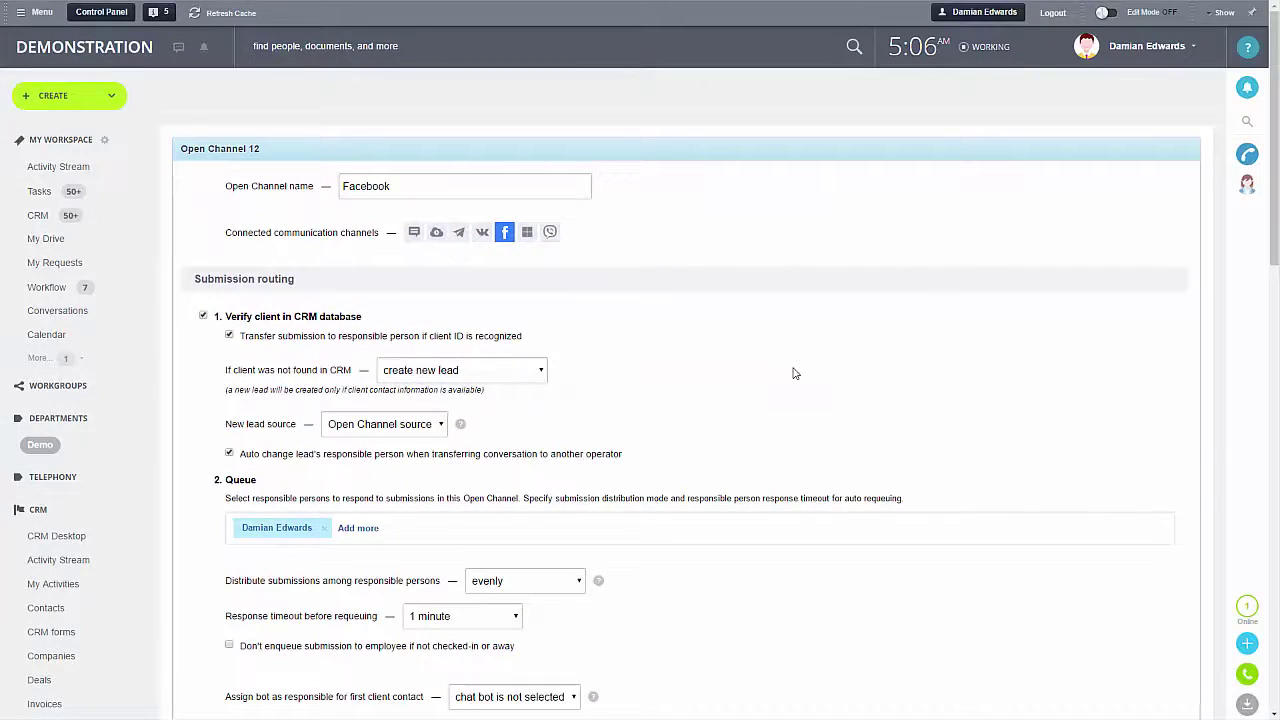
pyautogui.scroll(-3, 795, 373)
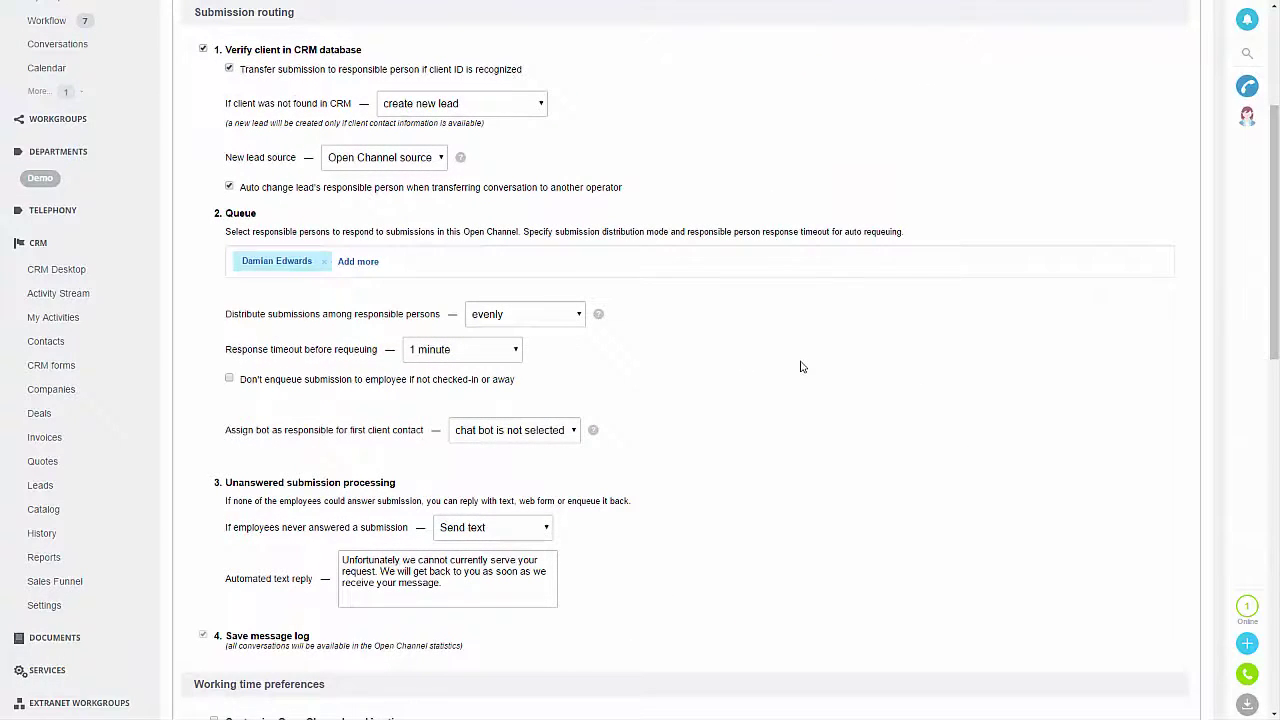
pyautogui.click(356, 262)
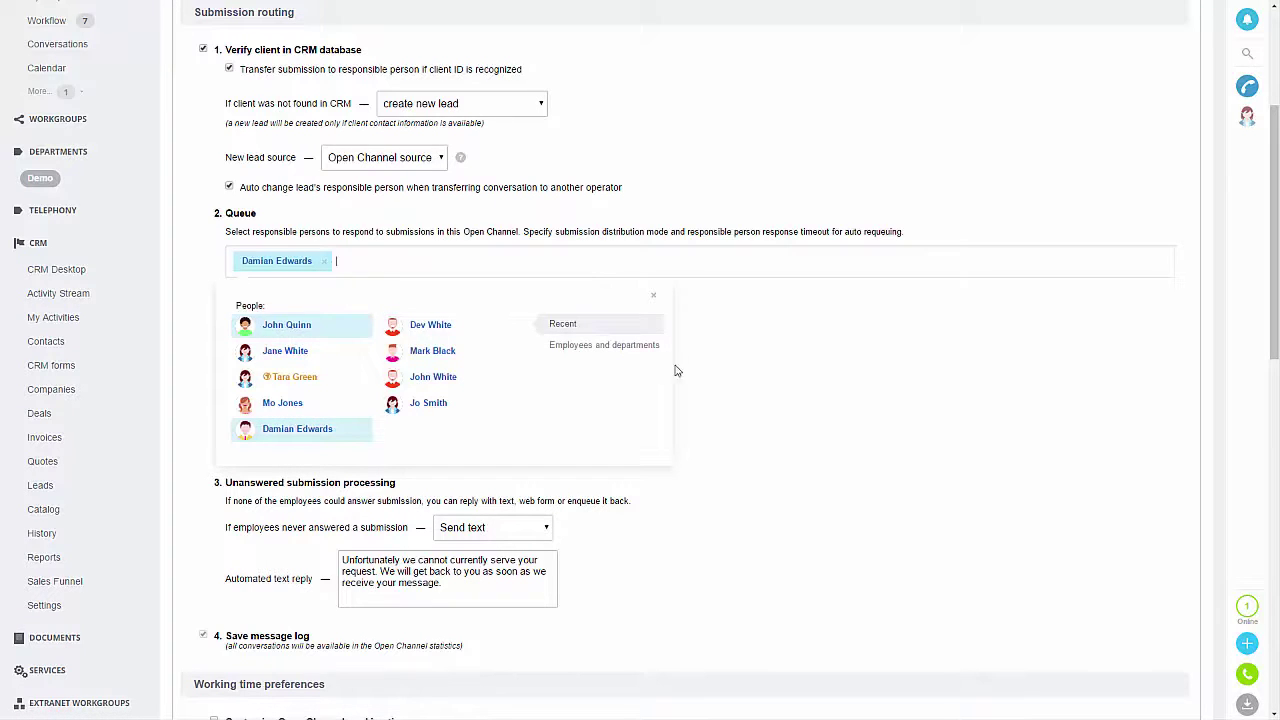
pyautogui.click(835, 402)
pyautogui.scroll(-2, 835, 402)
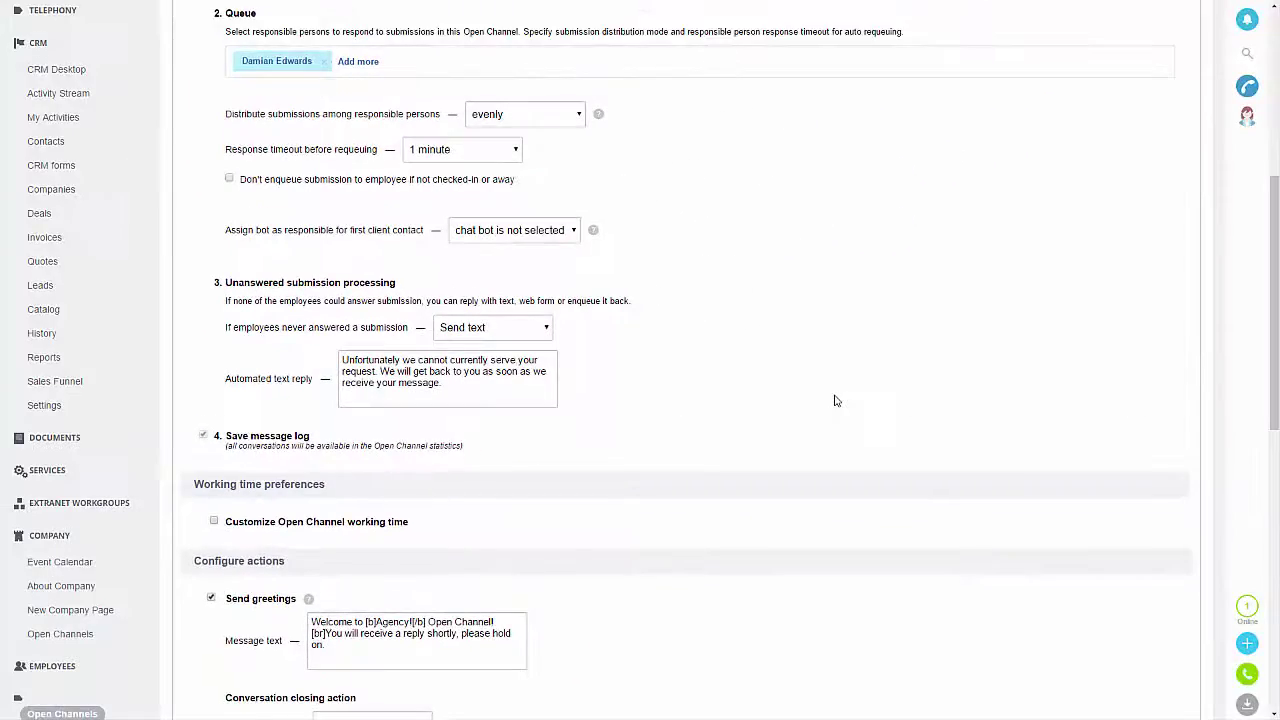
# Enable custom working time ending at 4:00 pm in the America/Iqaluit time zone
pyautogui.click(213, 522)
pyautogui.scroll(-2, 800, 460)
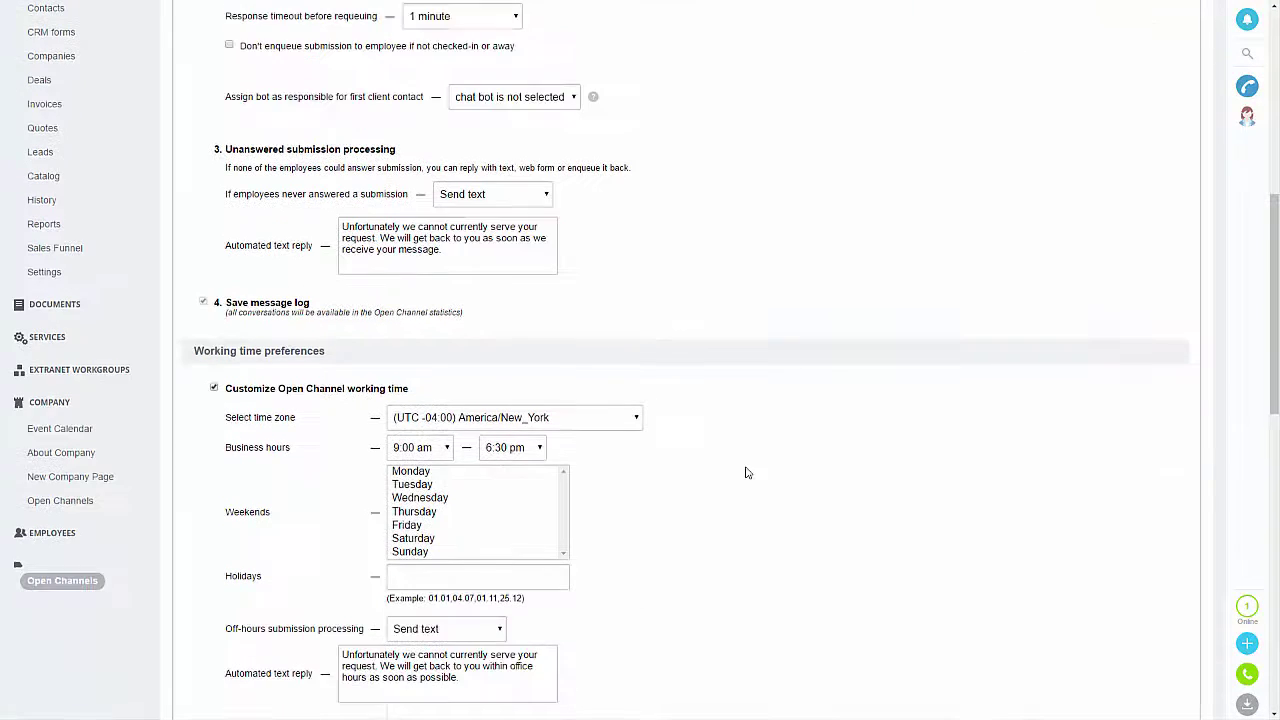
pyautogui.click(537, 448)
pyautogui.click(528, 368)
pyautogui.click(630, 420)
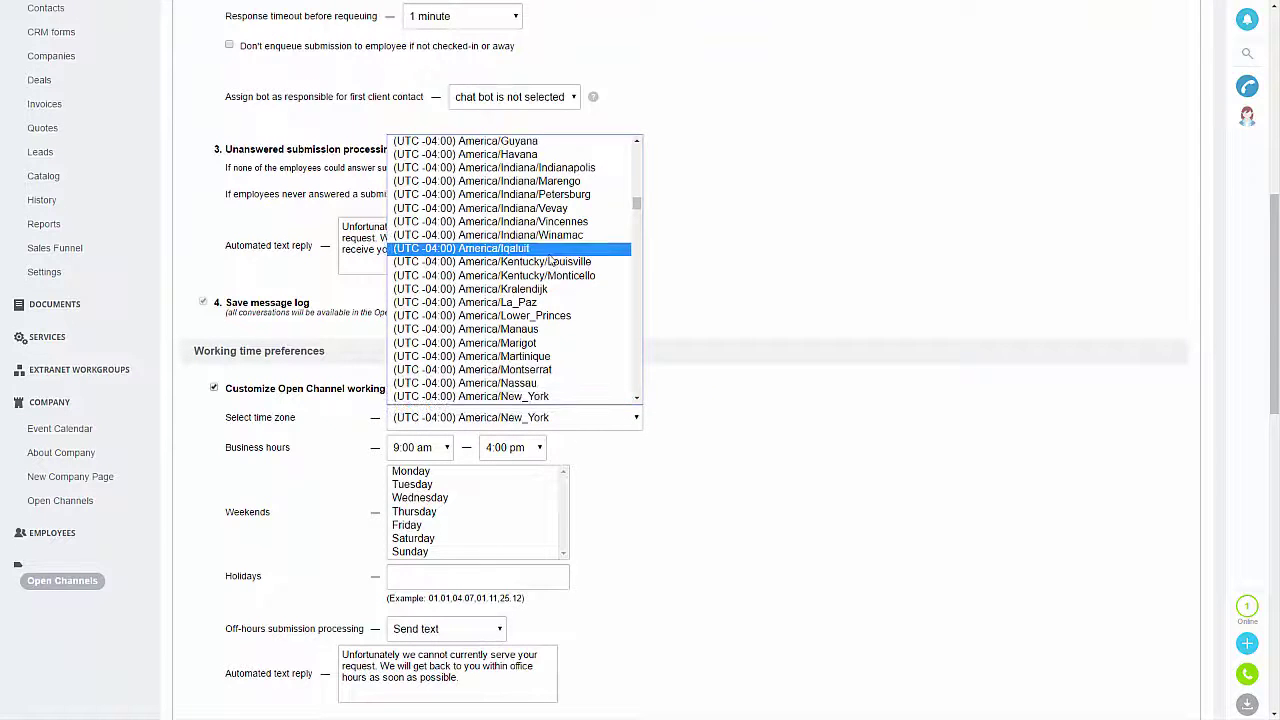
pyautogui.click(549, 253)
pyautogui.scroll(-1, 730, 563)
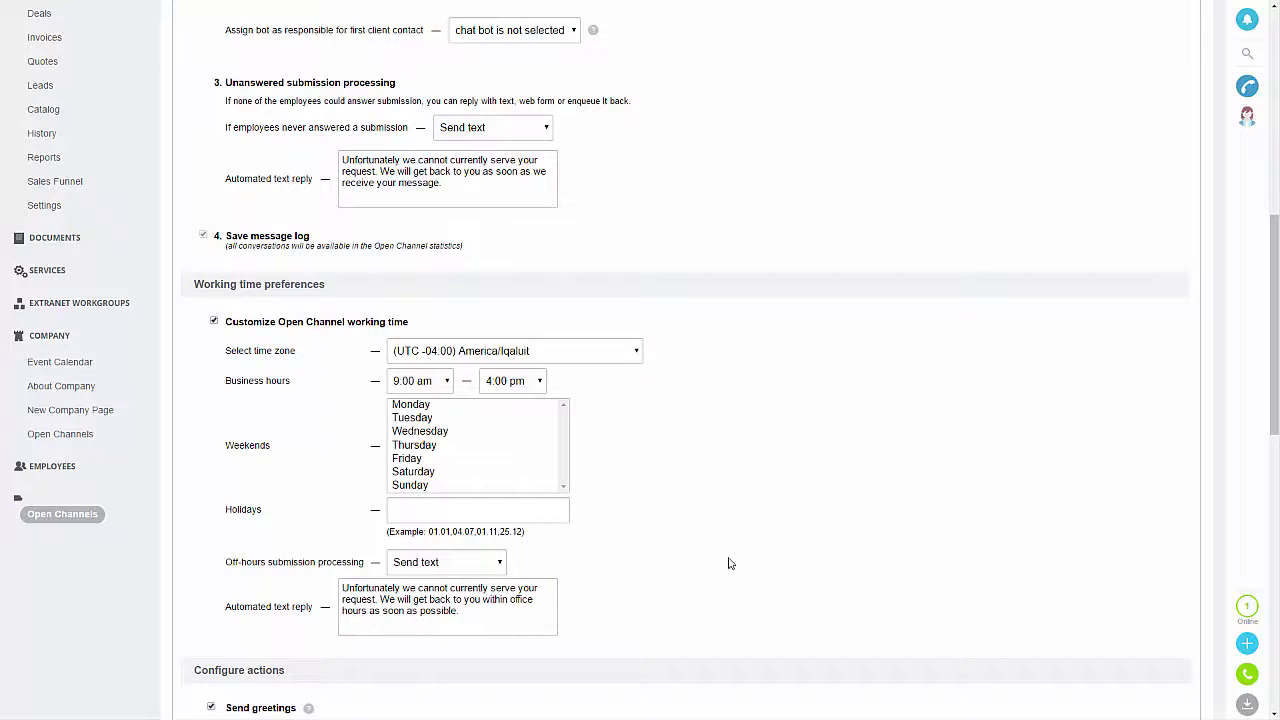
pyautogui.scroll(-5, 728, 563)
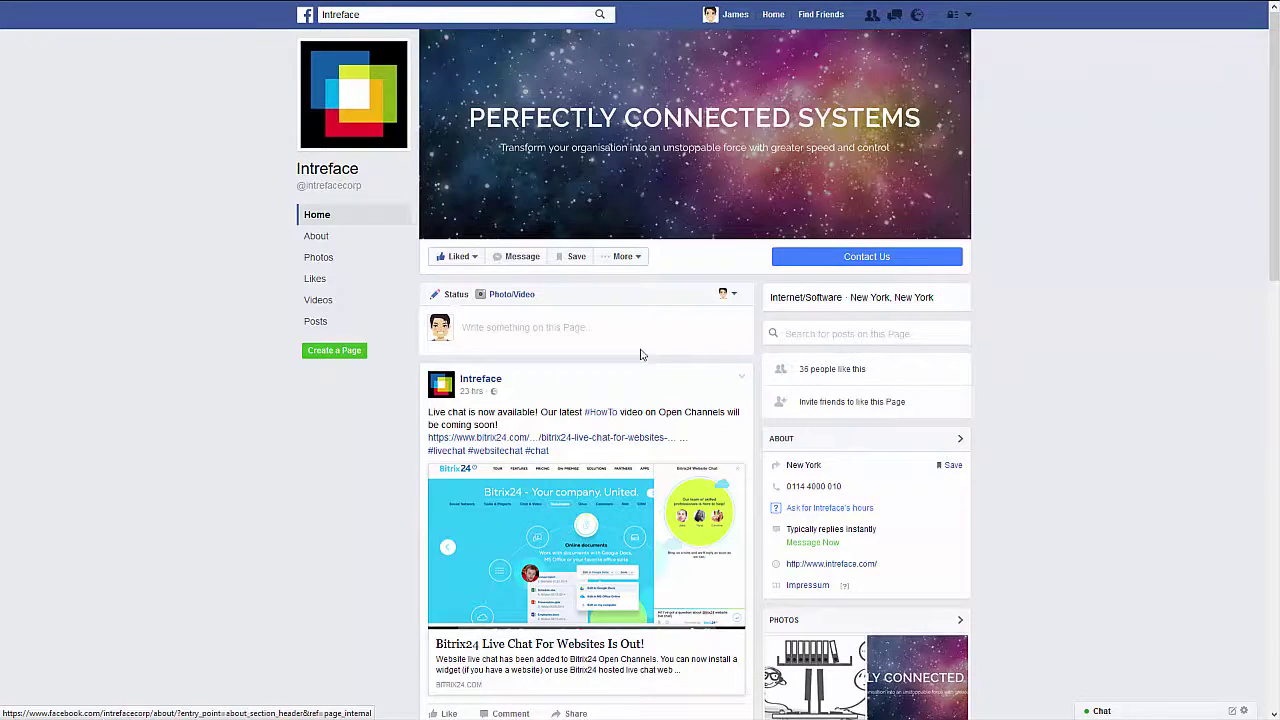
# Send 'Hi, can you help?' as a customer message to the Intreface Facebook page
pyautogui.click(511, 262)
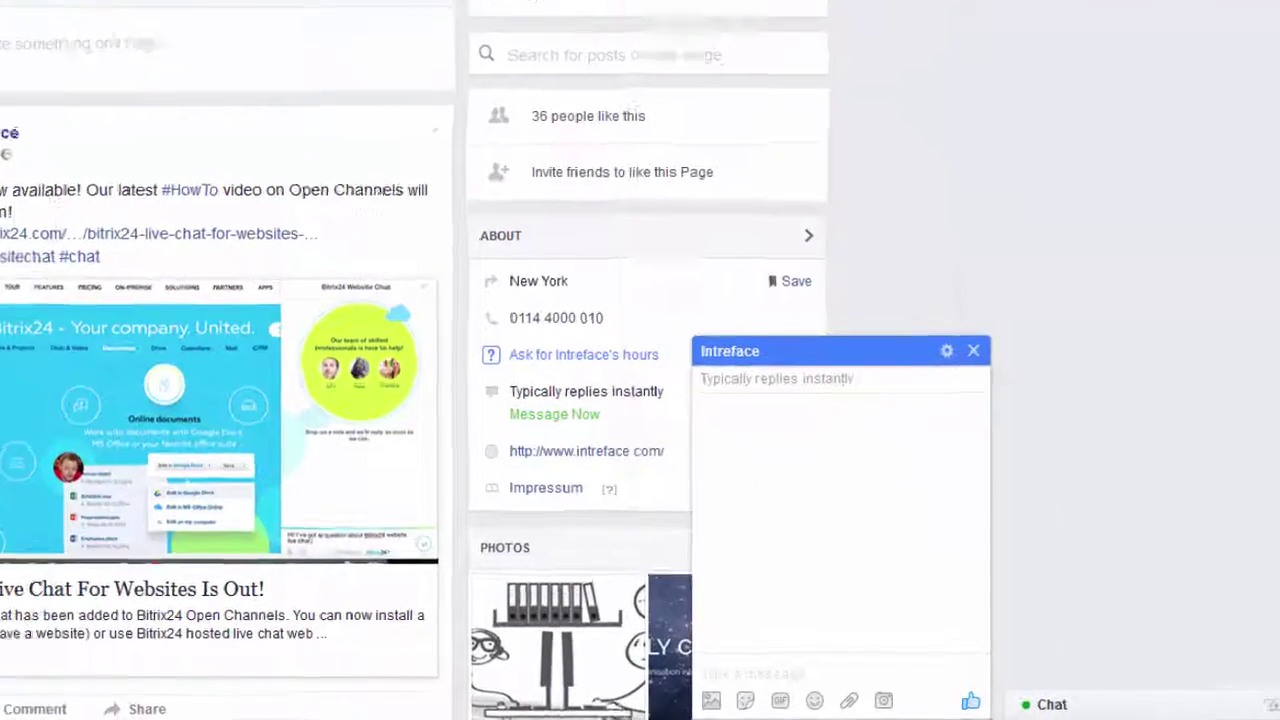
pyautogui.write('Hi, ')
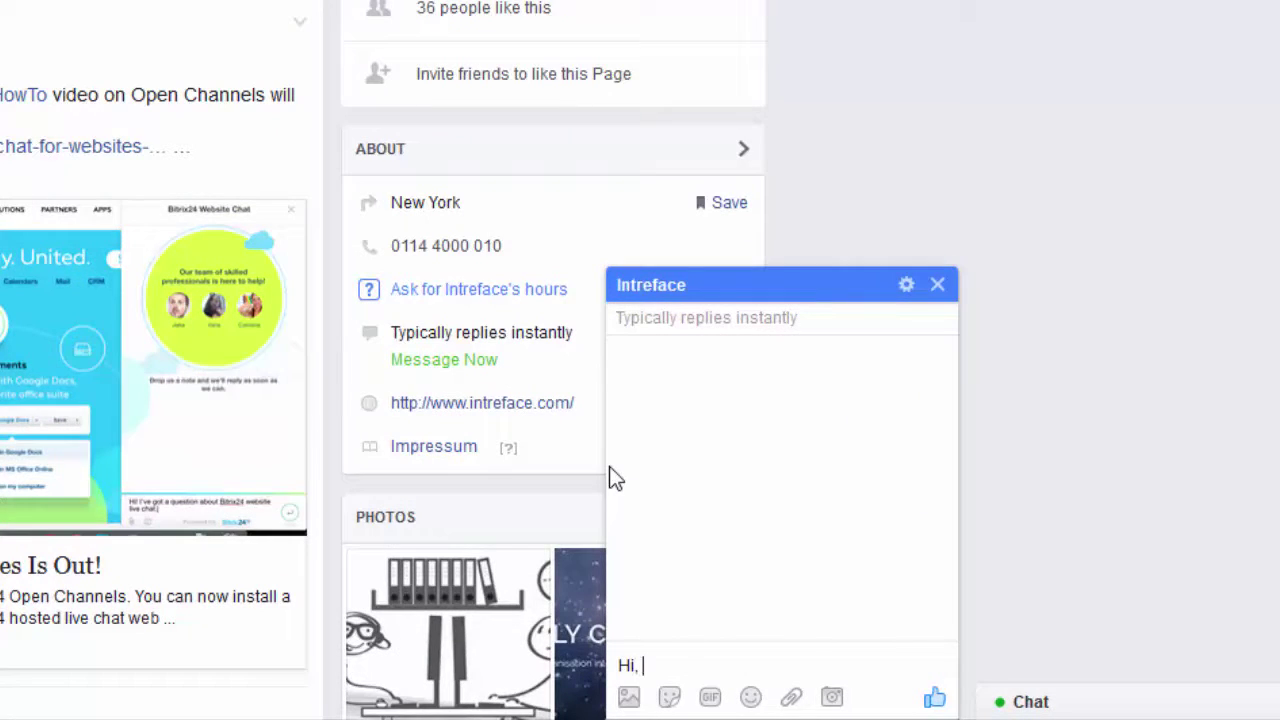
pyautogui.write('can you help')
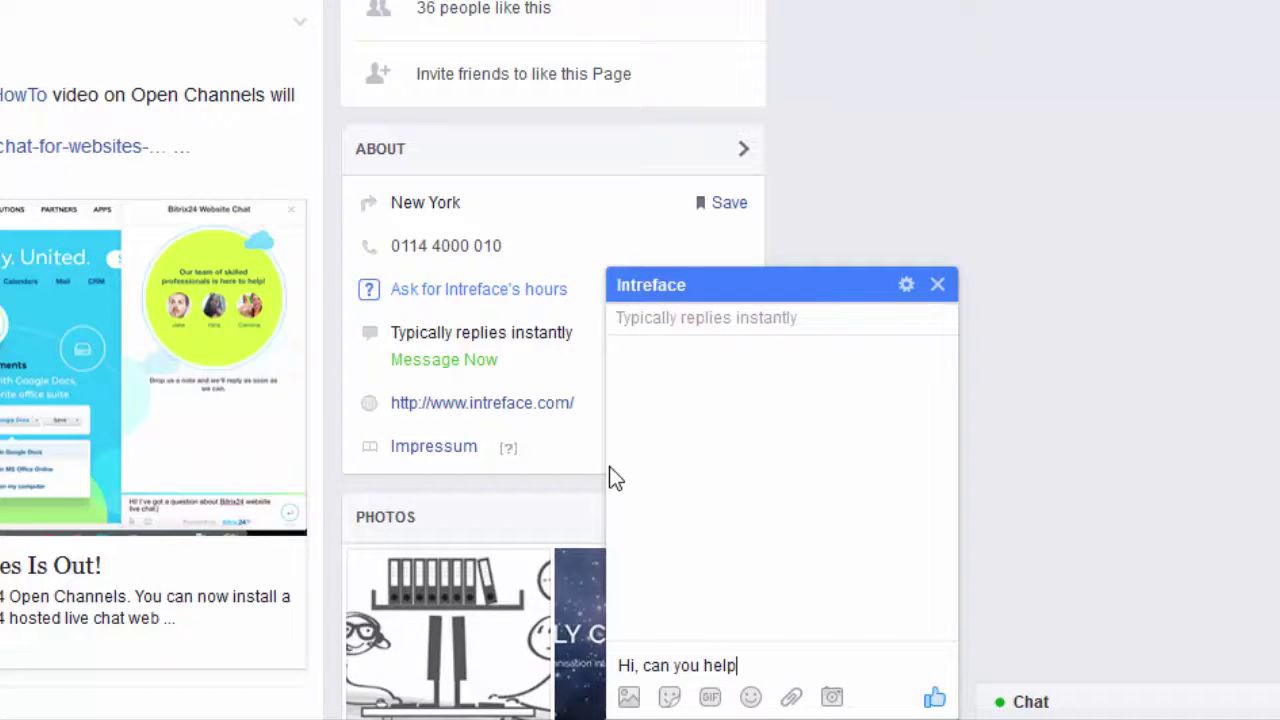
pyautogui.write('?')
pyautogui.press('Return')
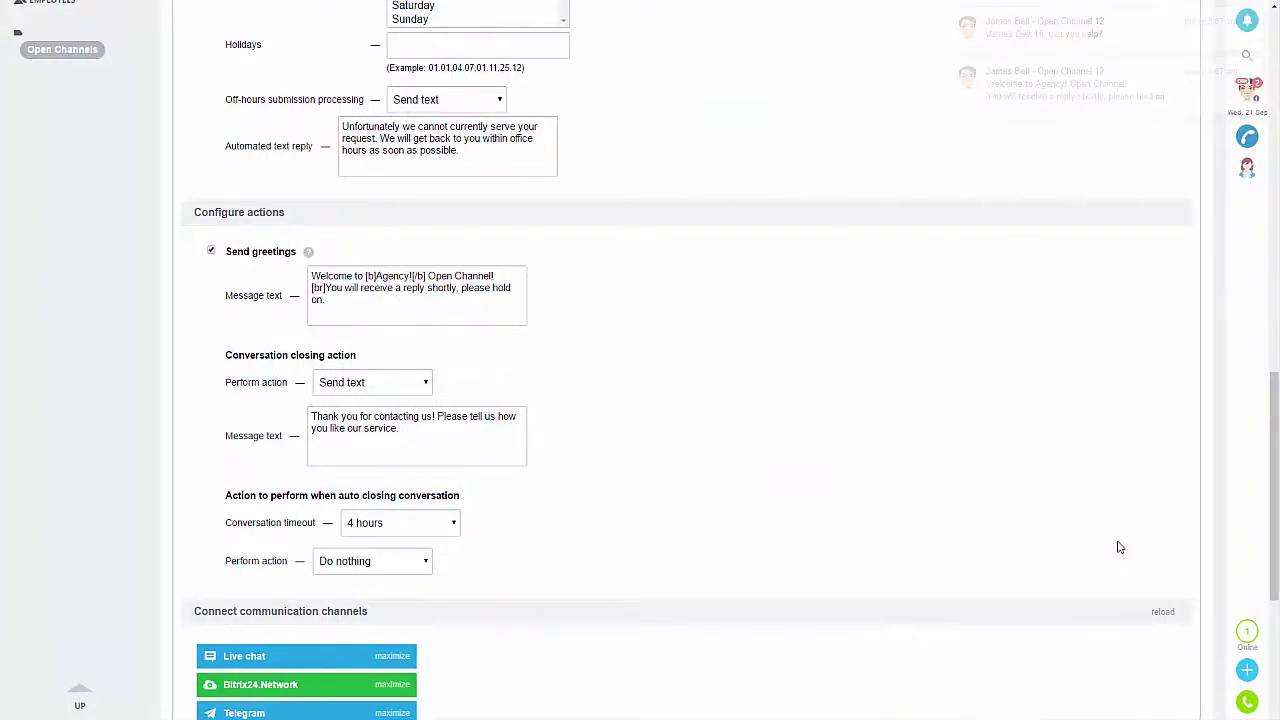
# Take the incoming Facebook chat, reply 'Hi there, of course we can', and close it
pyautogui.click(1247, 91)
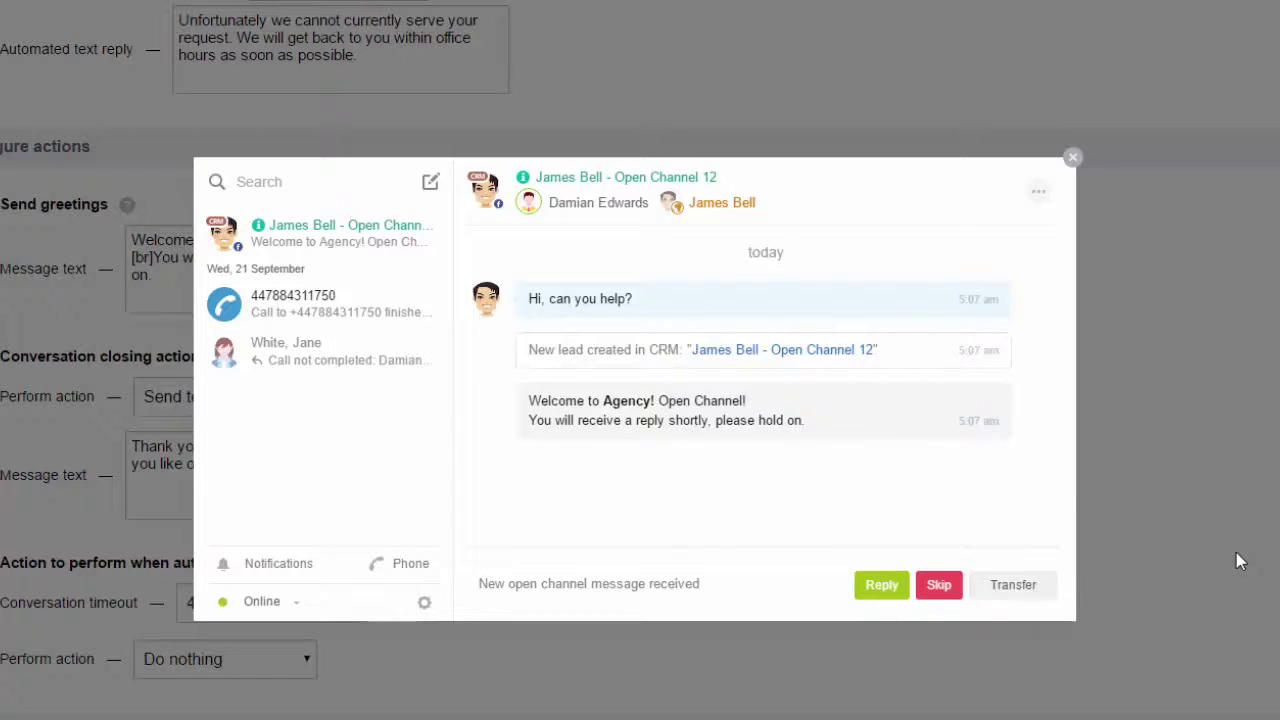
pyautogui.click(881, 586)
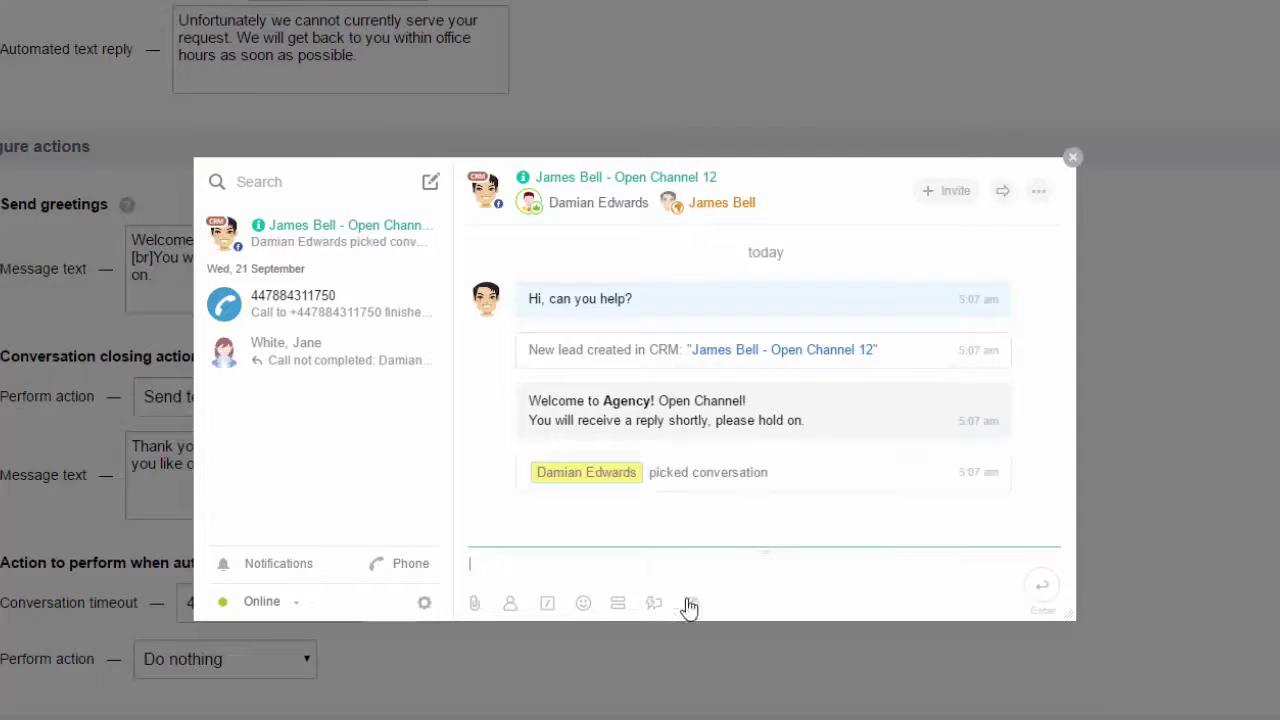
pyautogui.write('Hi there, of course we c')
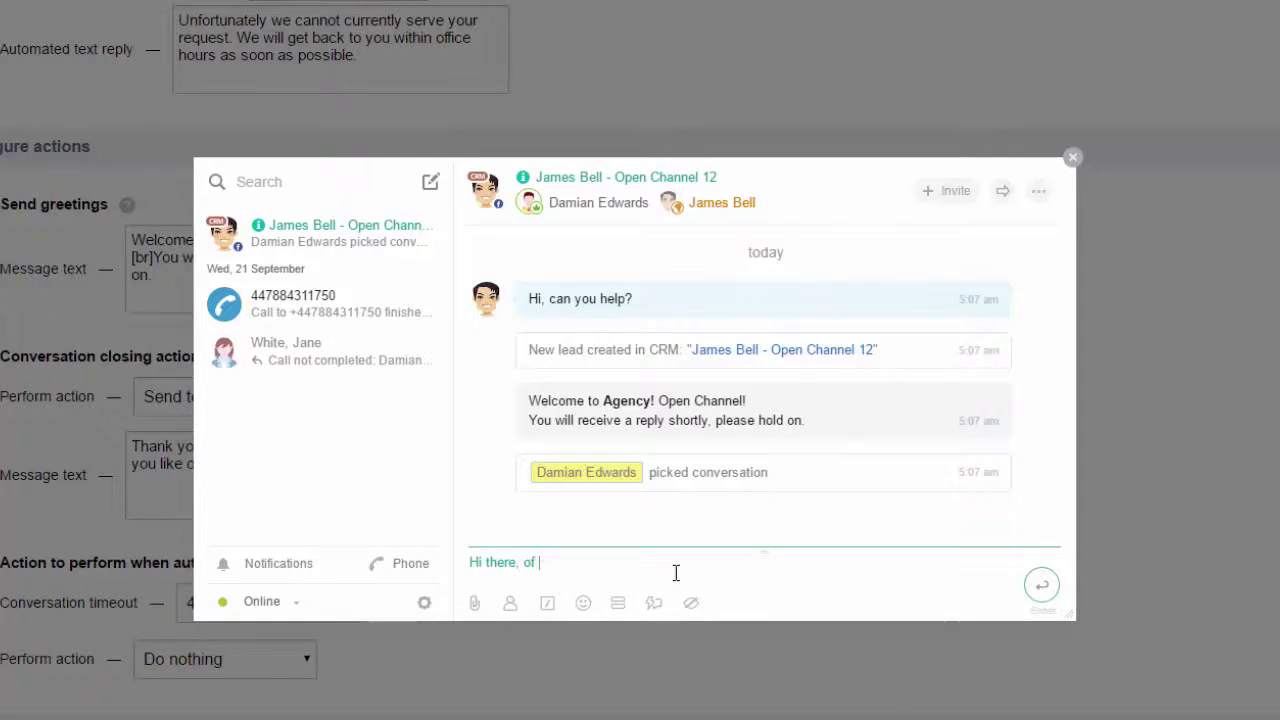
pyautogui.write('an!')
pyautogui.press('Return')
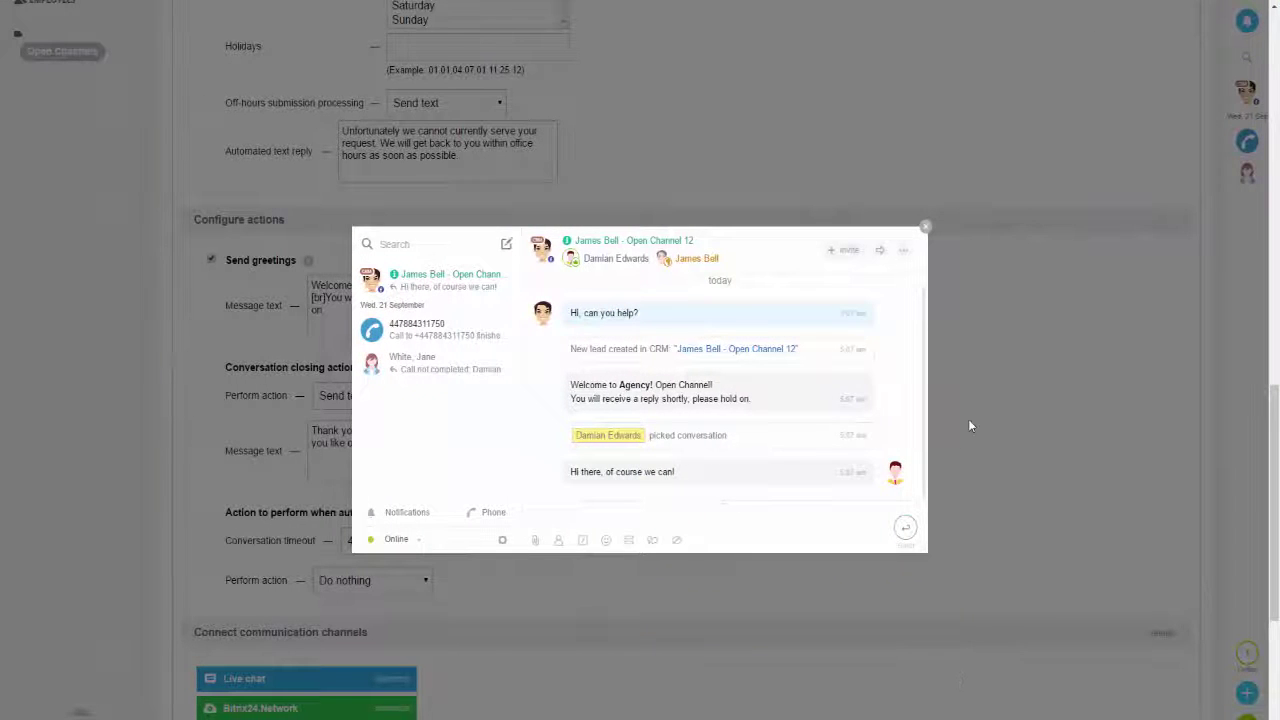
pyautogui.click(925, 227)
pyautogui.scroll(-3, 817, 519)
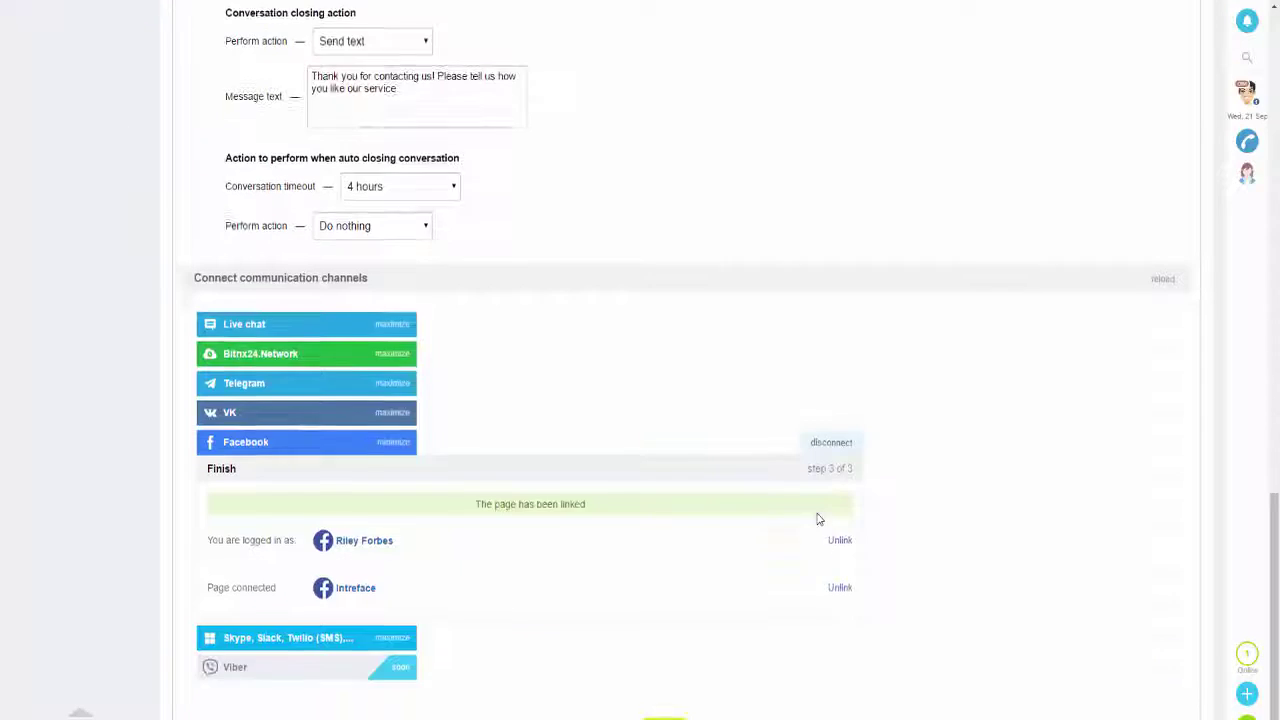
pyautogui.scroll(-1, 800, 540)
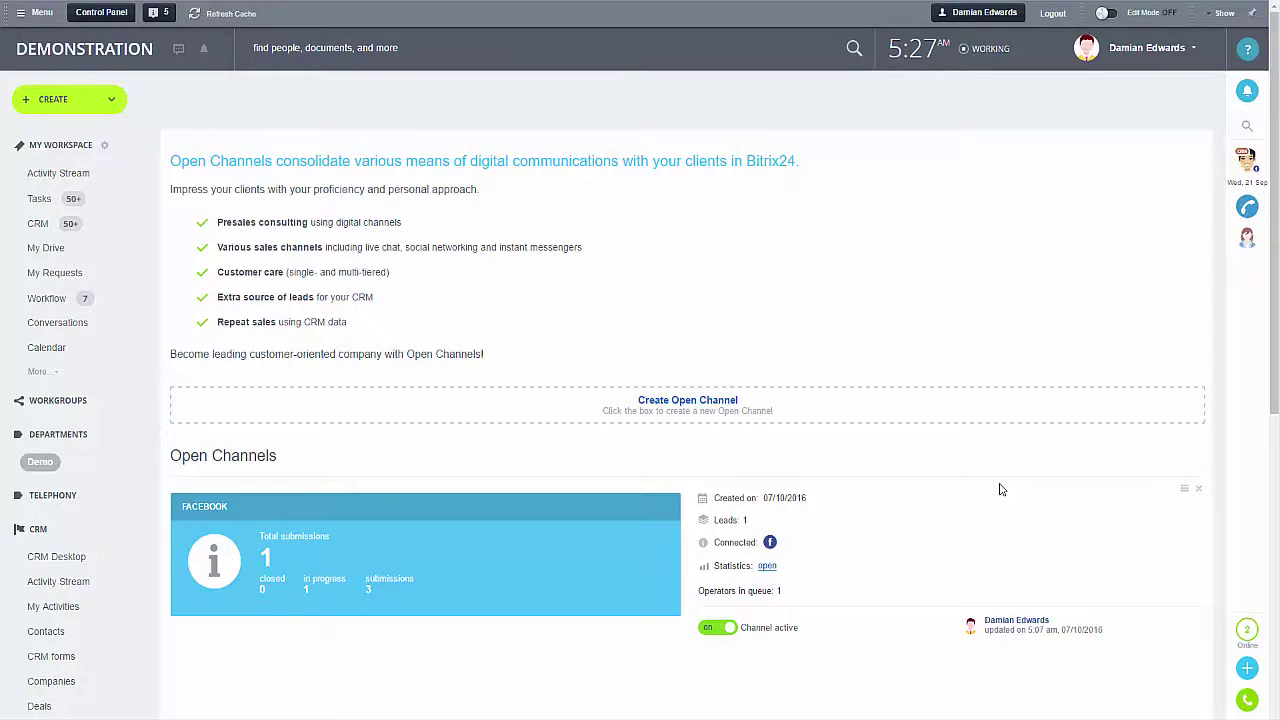
# Create a new Open Channel and connect Live chat to it
pyautogui.click(714, 417)
pyautogui.scroll(-10, 714, 417)
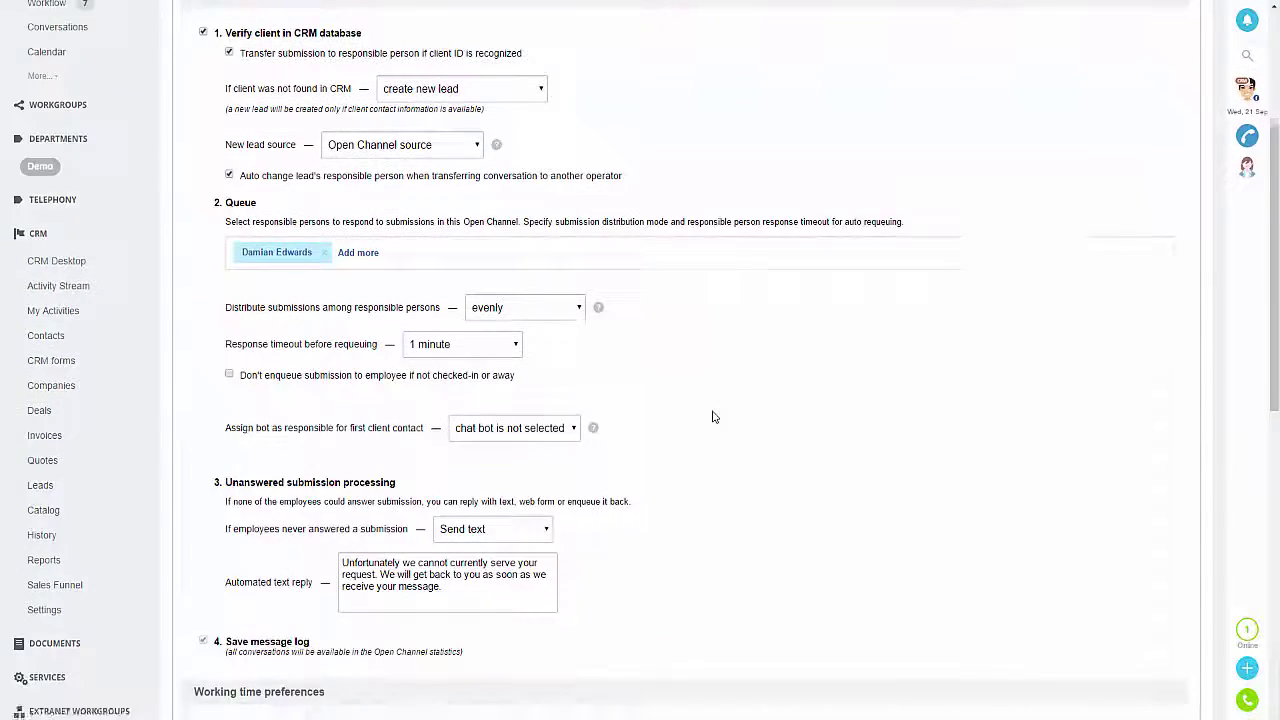
pyautogui.click(326, 476)
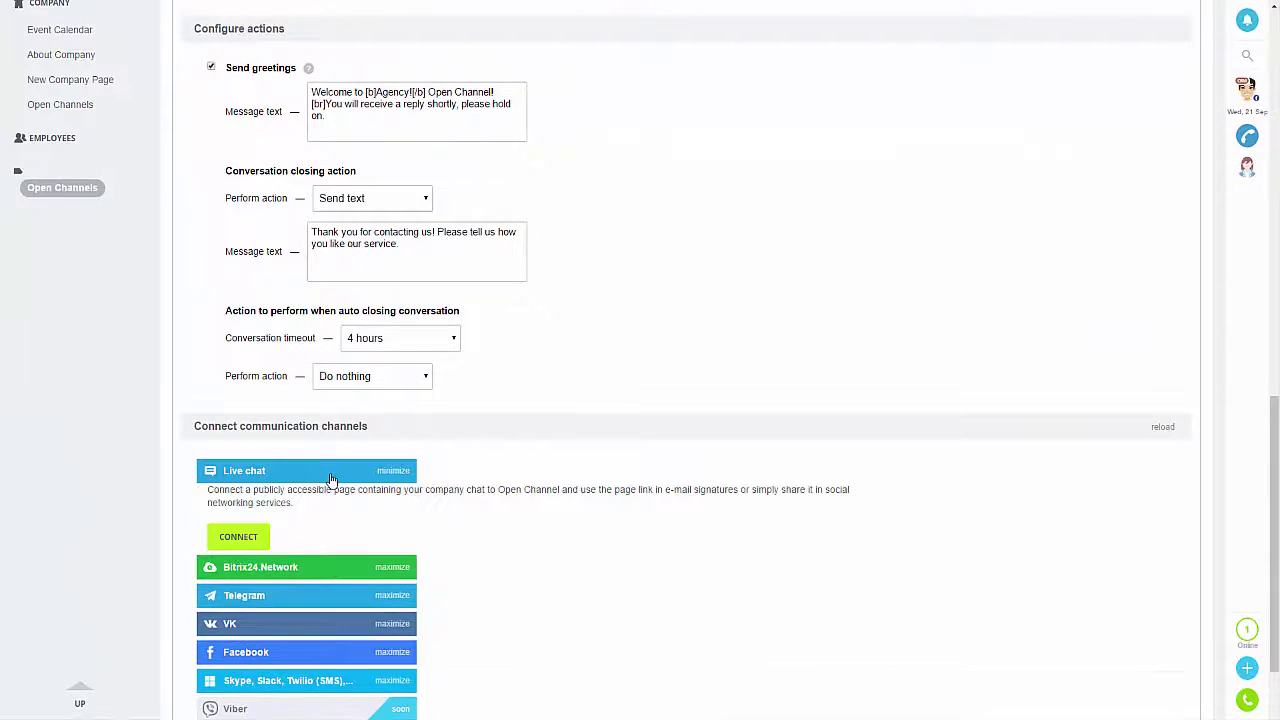
pyautogui.click(250, 549)
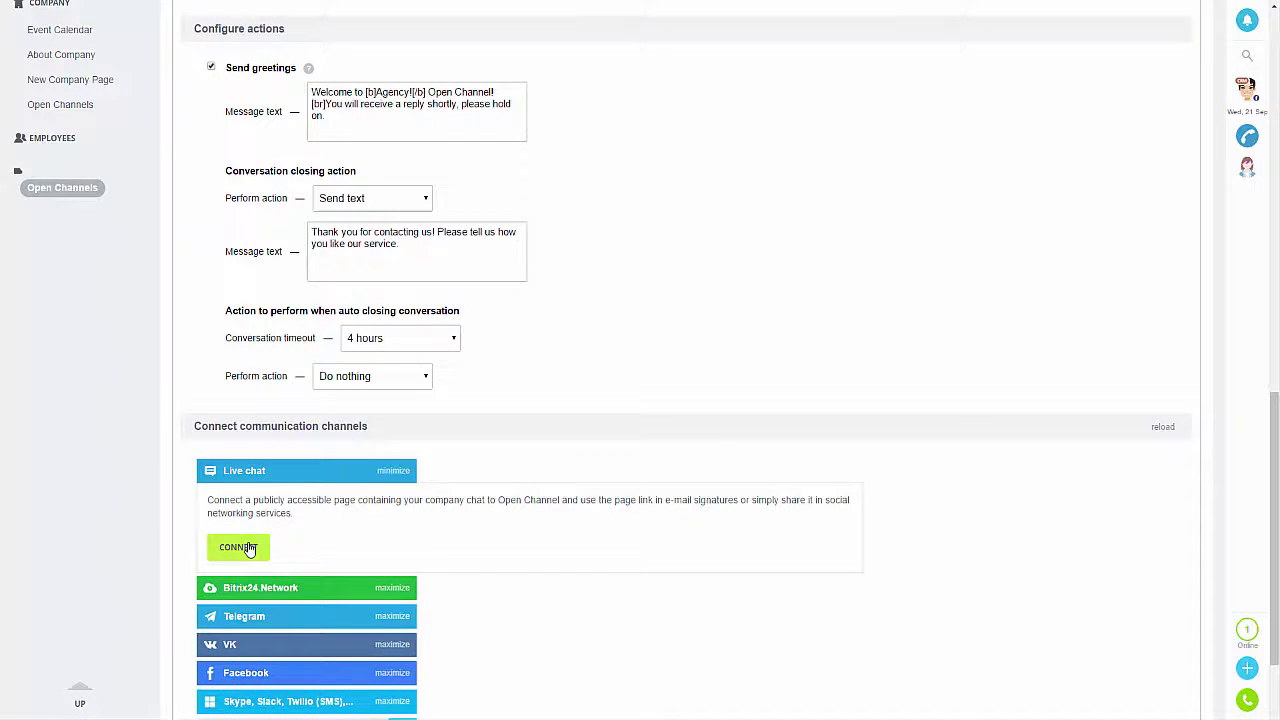
# Select the full live chat widget code for copying
pyautogui.scroll(-4, 420, 575)
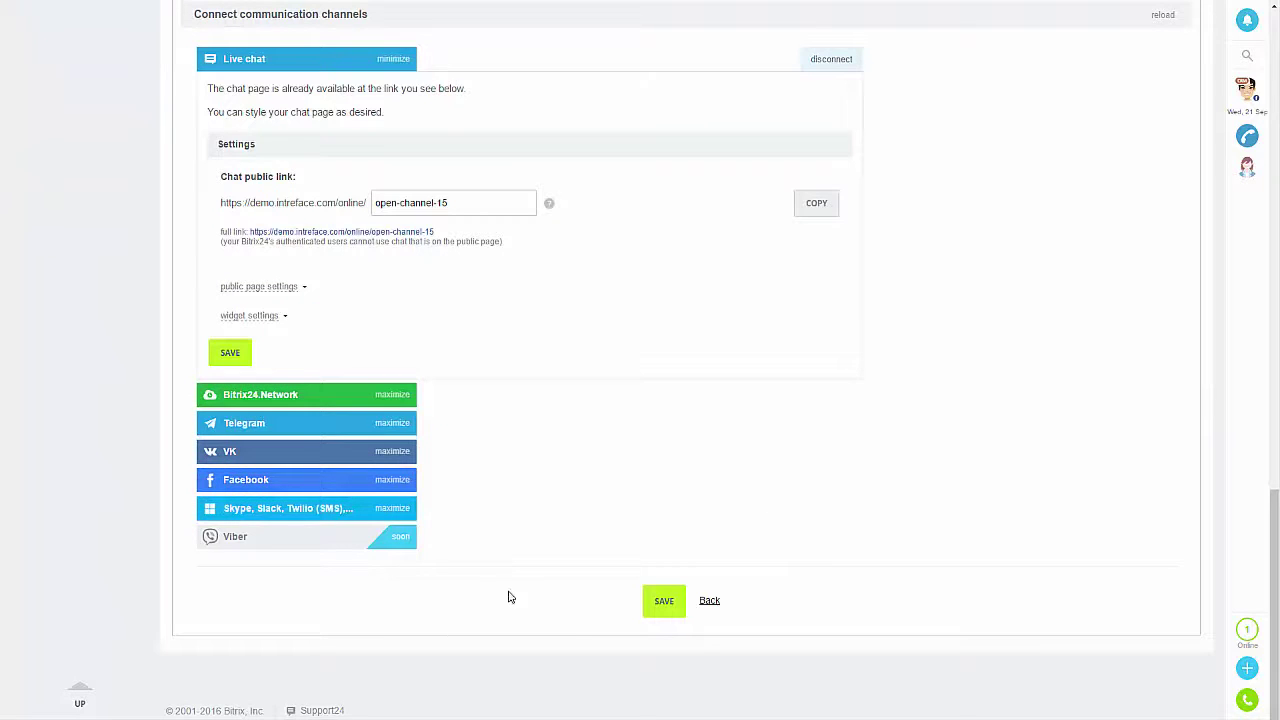
pyautogui.click(275, 318)
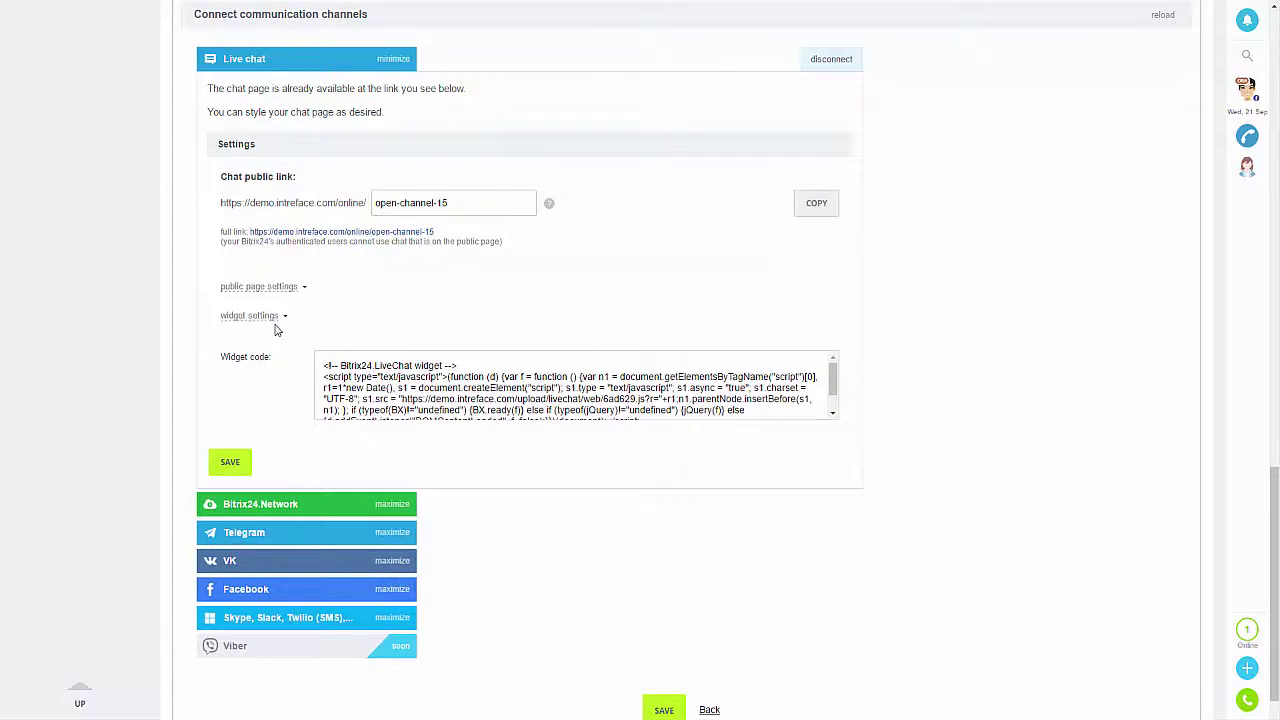
pyautogui.moveTo(326, 362); pyautogui.dragTo(723, 496)
pyautogui.hotkey('ctrl', 'c')
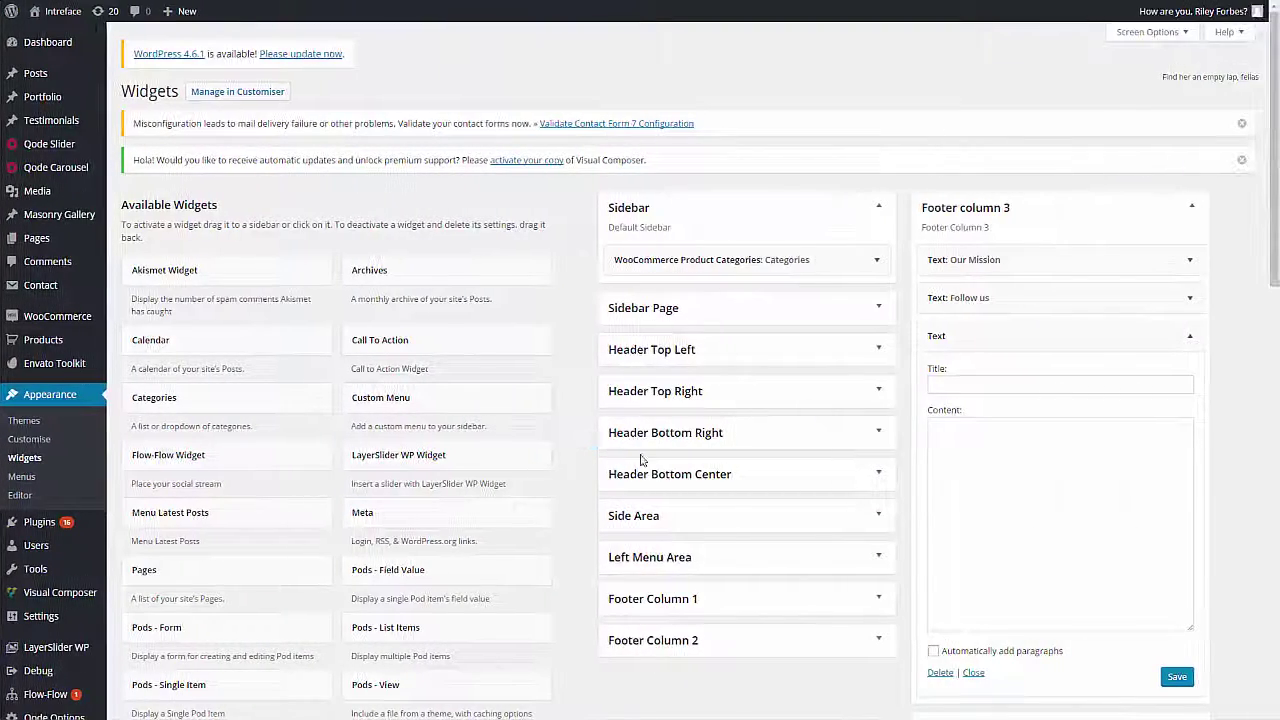
# Paste the Bitrix24 LiveChat script into the Footer column 3 Text widget and save it
pyautogui.click(982, 445)
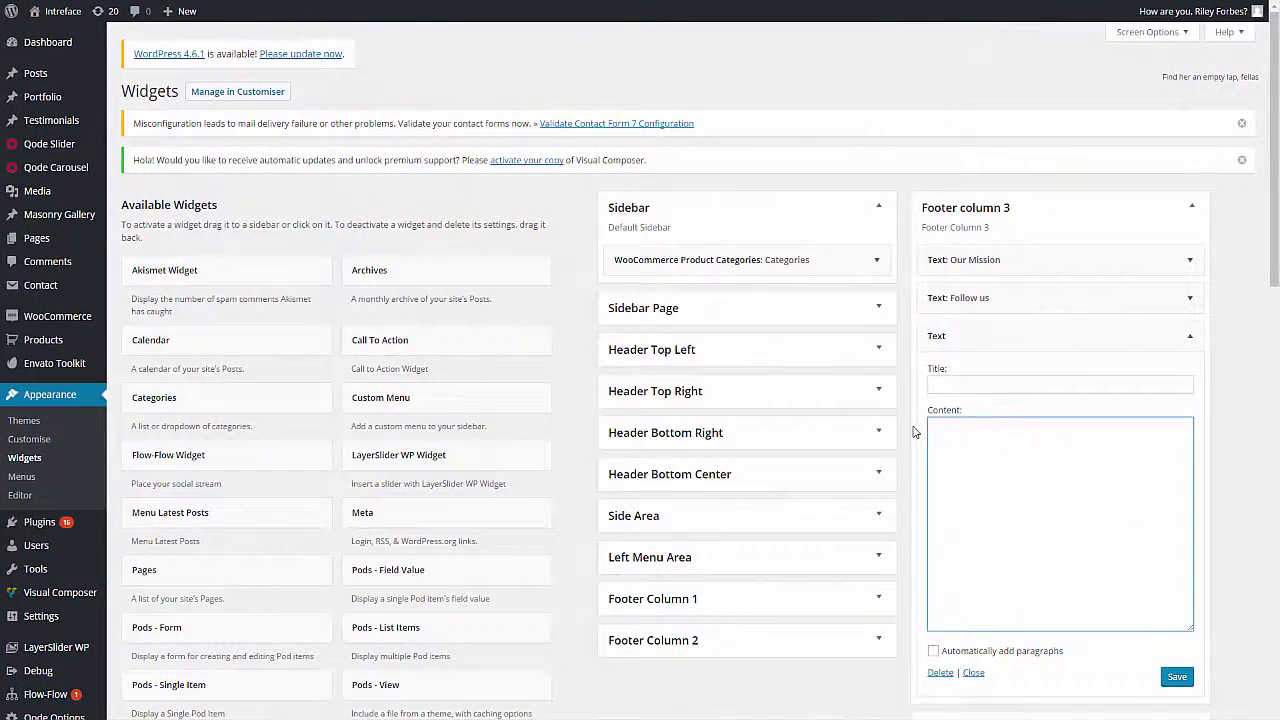
pyautogui.hotkey('ctrl', 'v')
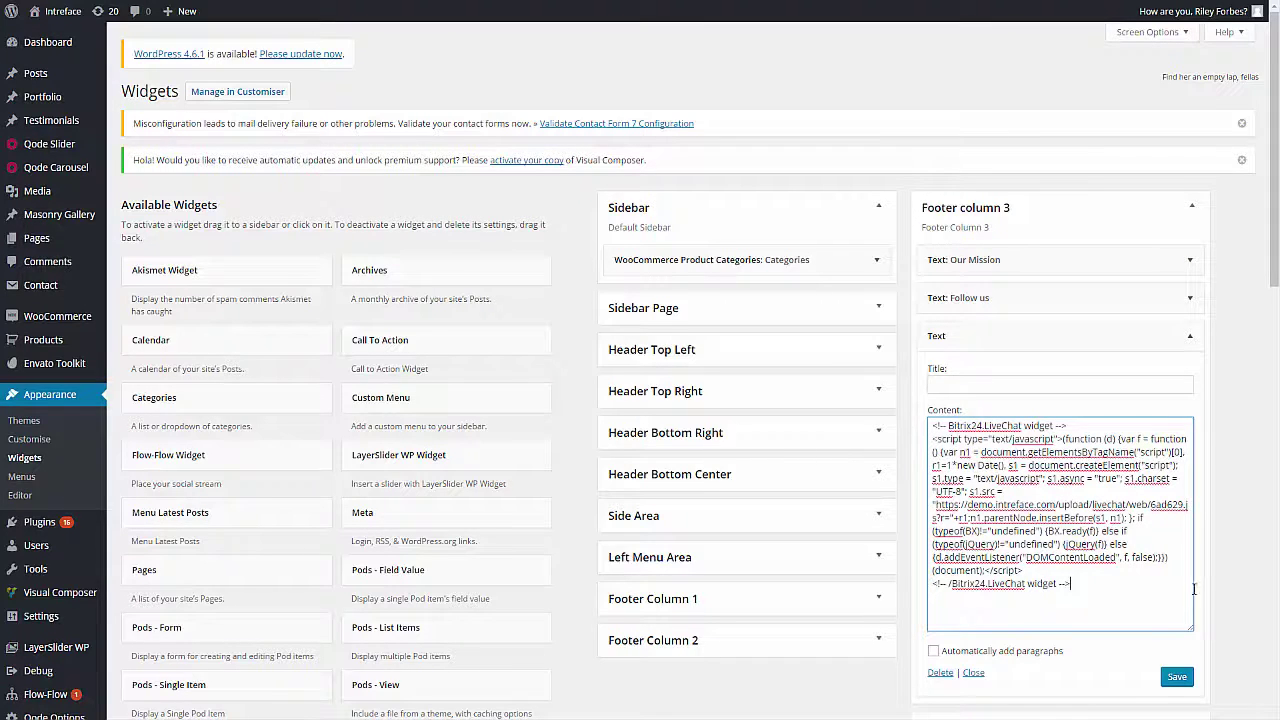
pyautogui.click(1175, 678)
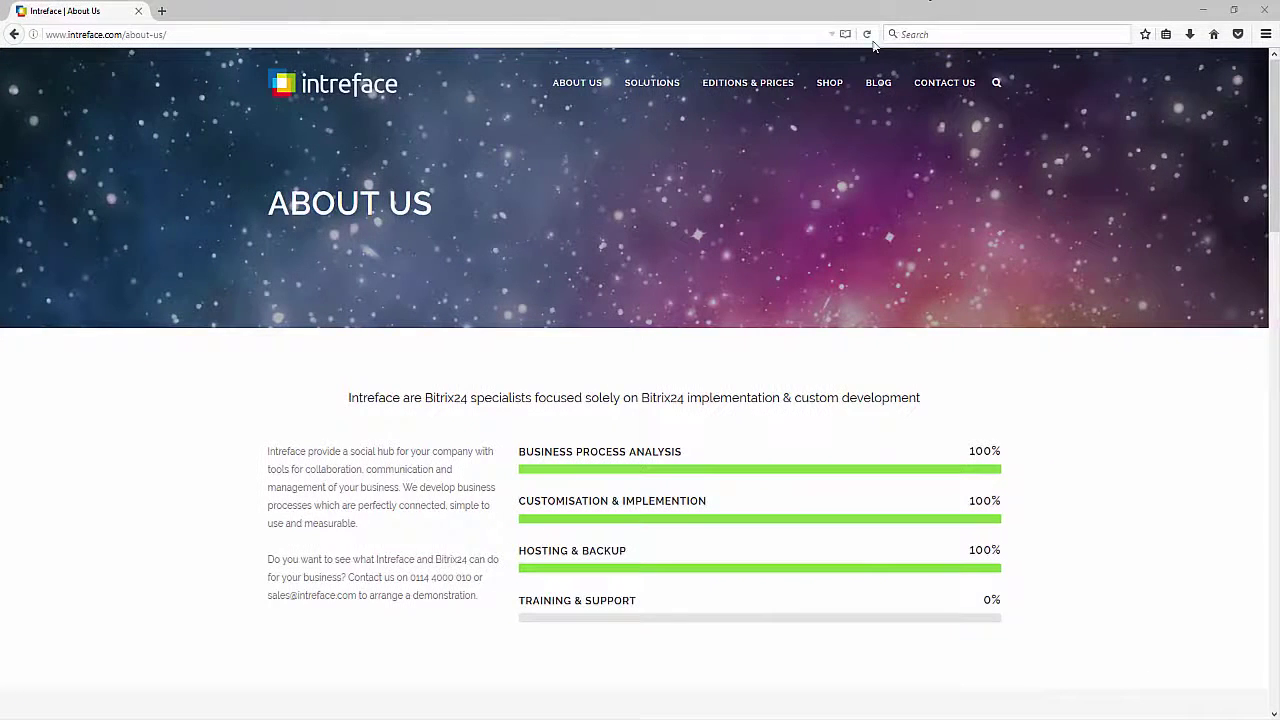
# Reload the About Us page and send 'hi CAN YOU HELP?' through the live chat widget
pyautogui.click(867, 35)
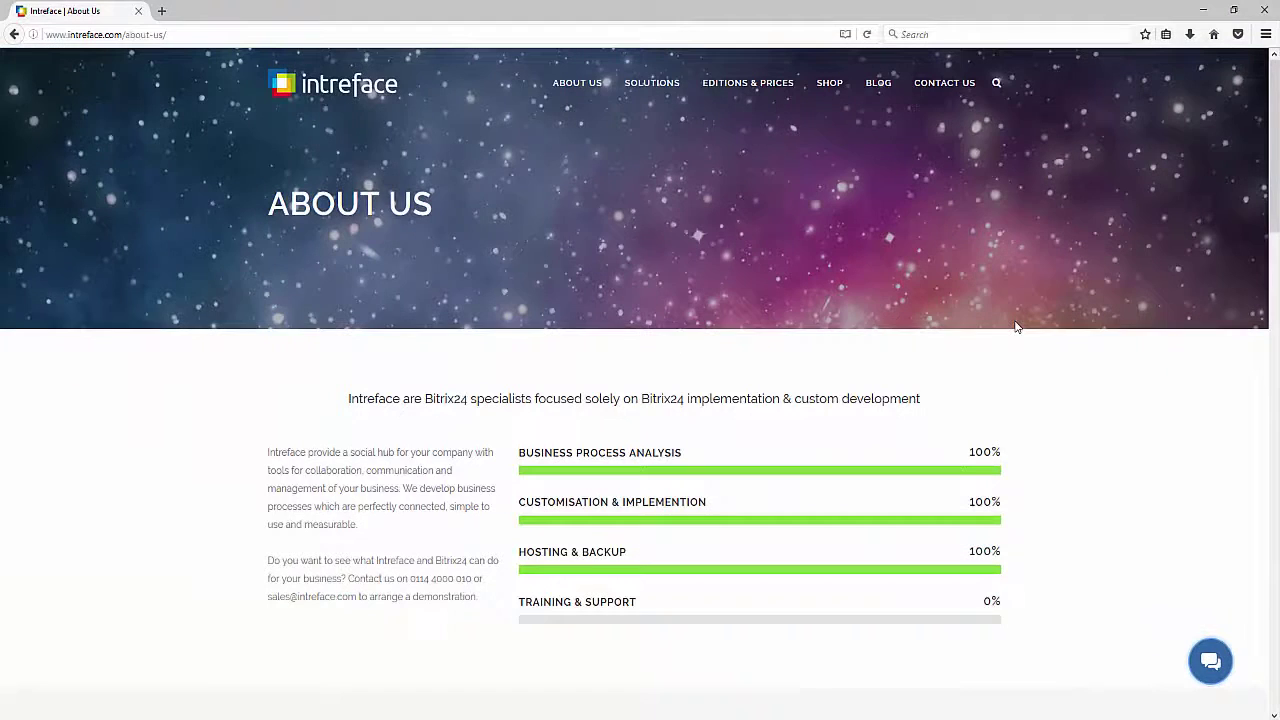
pyautogui.click(1210, 661)
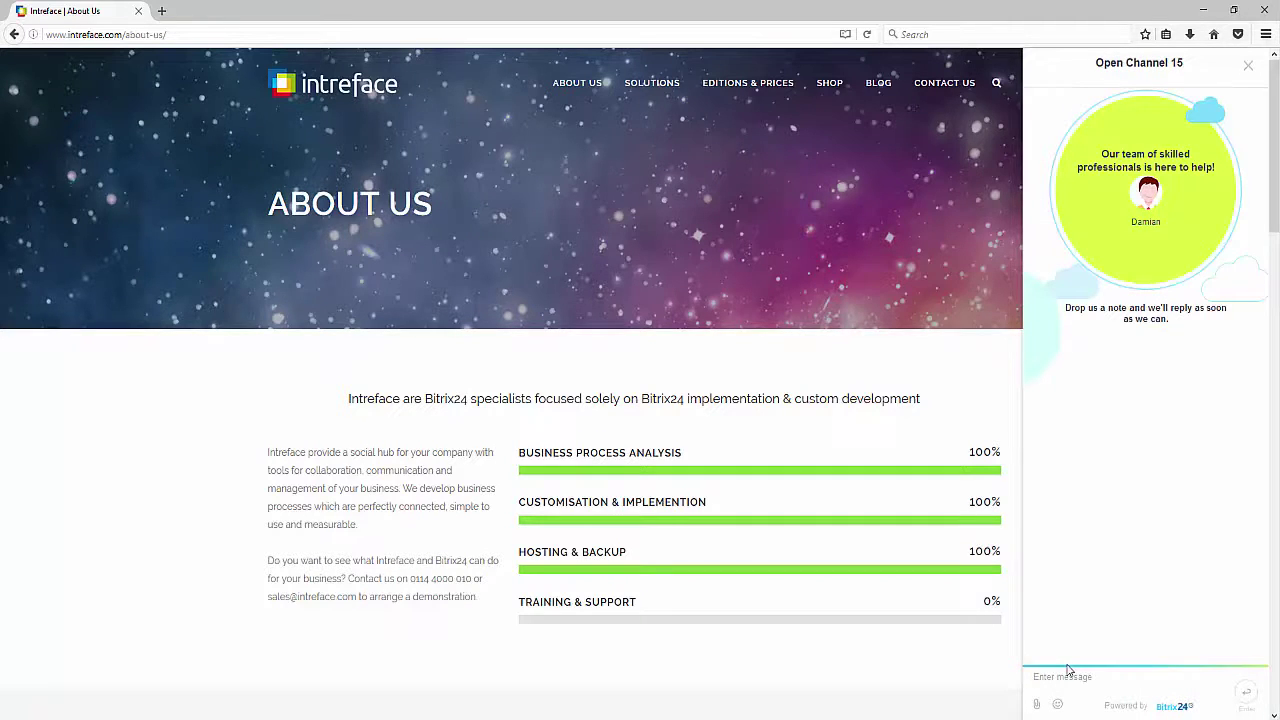
pyautogui.click(1060, 676)
pyautogui.write('hi CAN YOU HELP?')
pyautogui.press('Return')
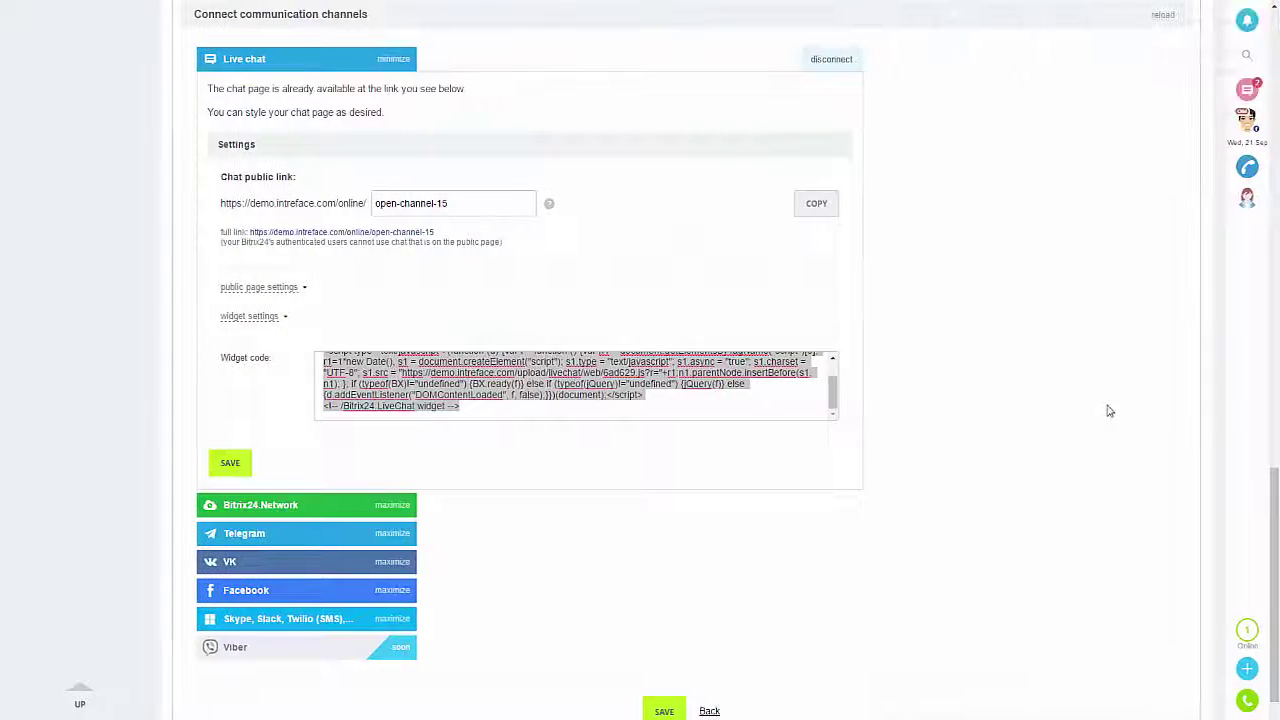
# Take the guest's live chat, reply 'Hi, of course', and close the messenger
pyautogui.click(1108, 406)
pyautogui.scroll(3, 1108, 406)
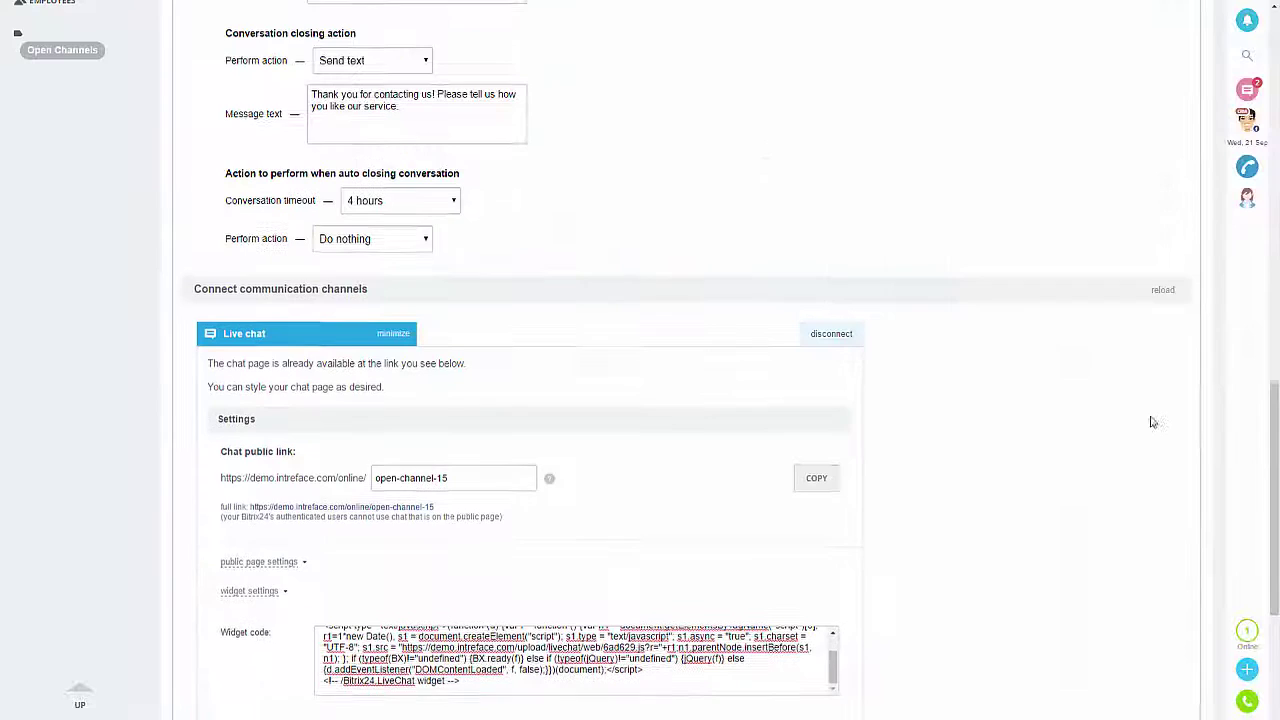
pyautogui.click(1250, 88)
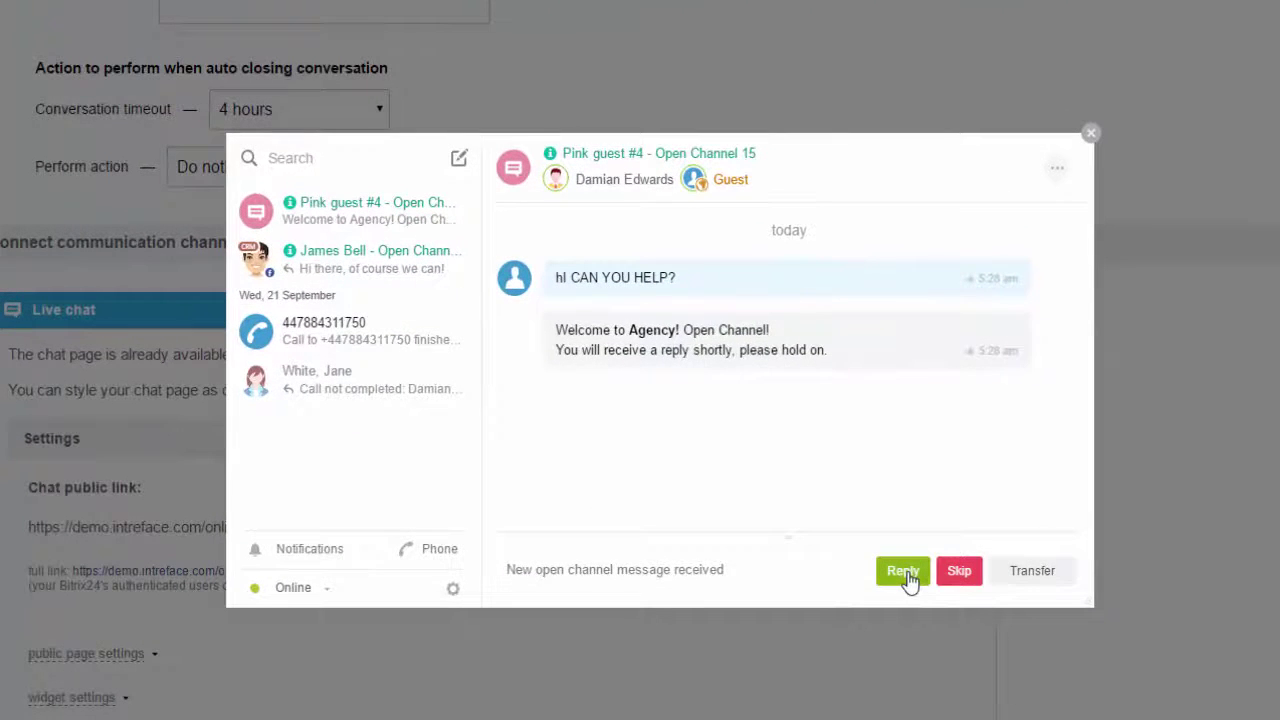
pyautogui.click(905, 578)
pyautogui.write('Hi, of course!')
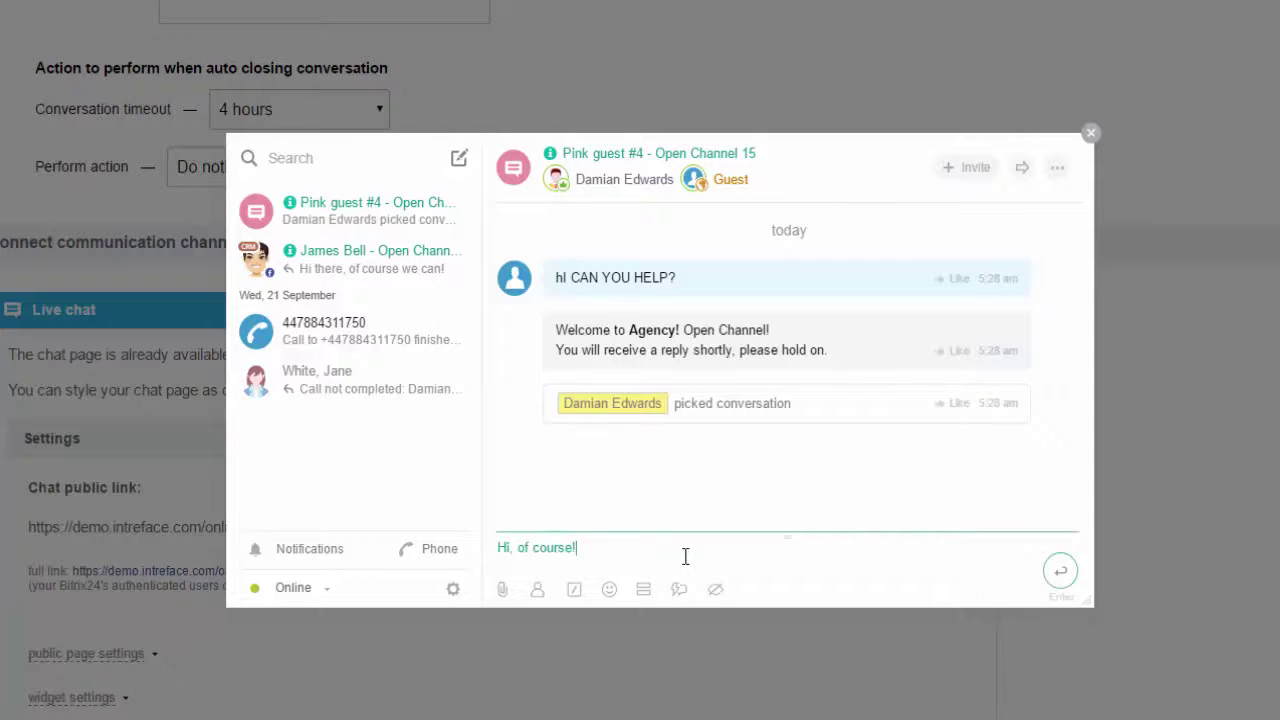
pyautogui.press('Return')
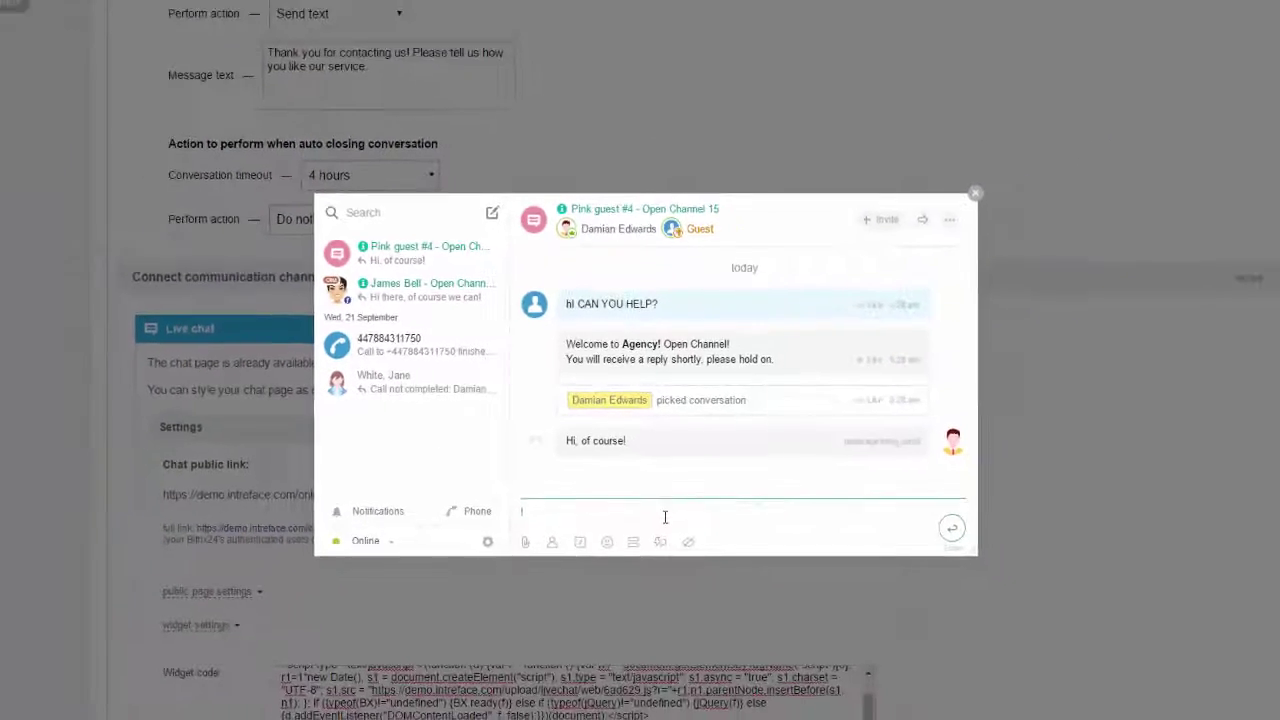
pyautogui.click(1082, 488)
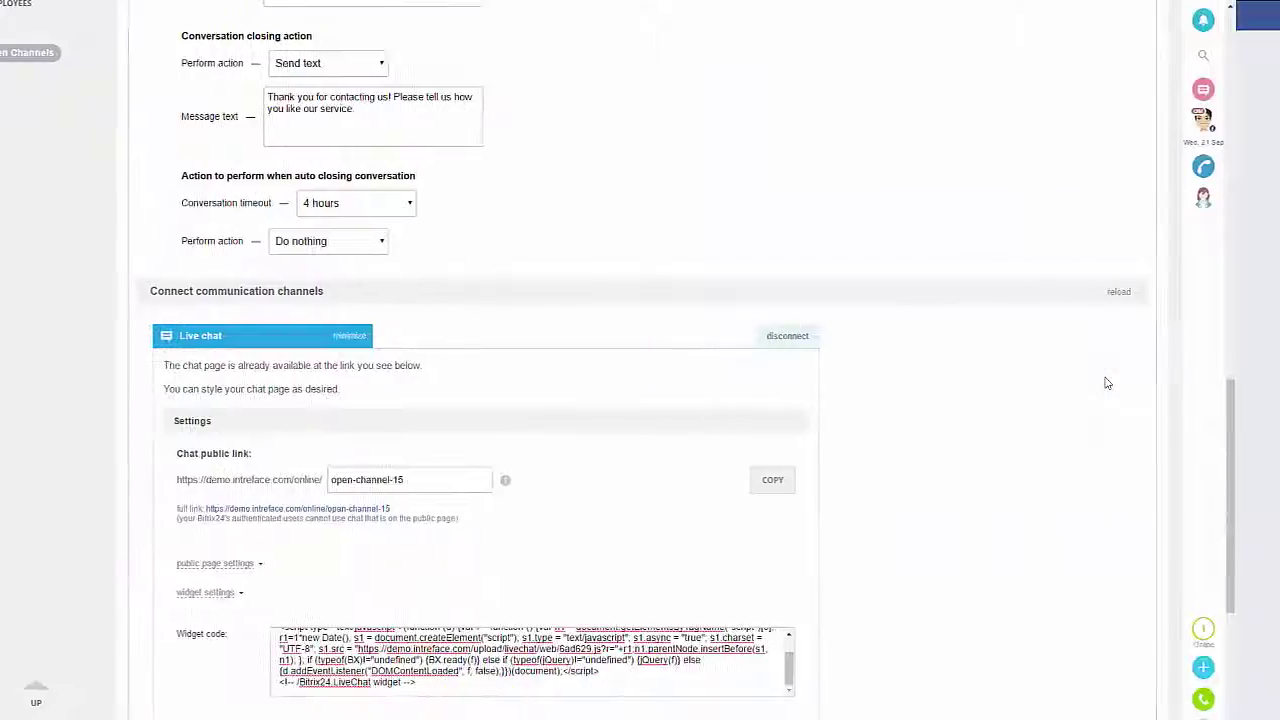
# Save the current channel settings, then replace the channel name with 'Live chat'
pyautogui.scroll(-2, 991, 434)
pyautogui.click(232, 530)
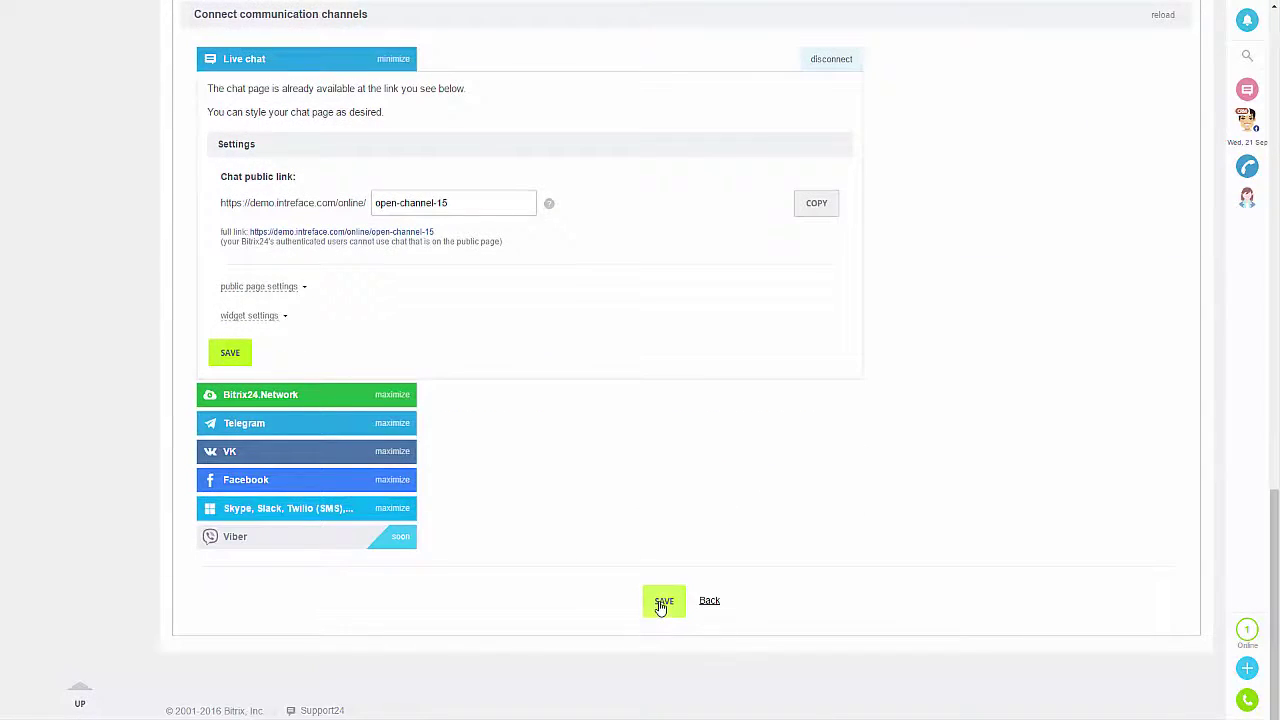
pyautogui.scroll(12, 660, 607)
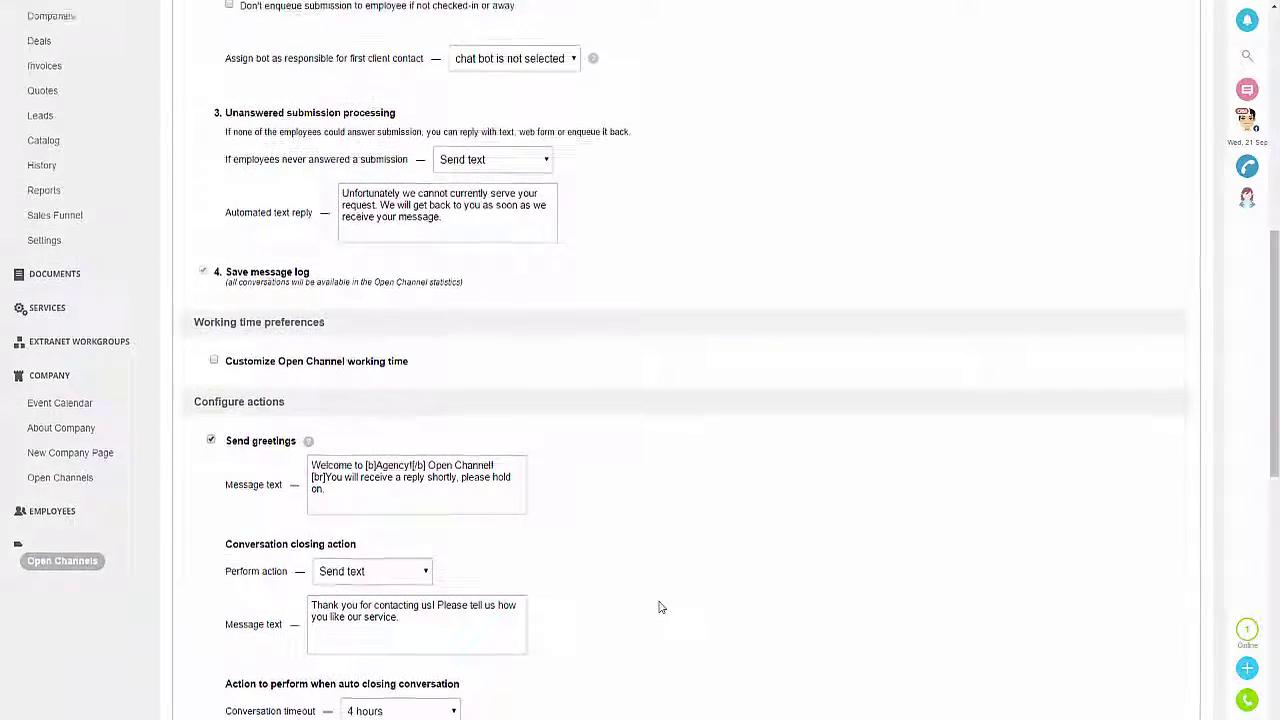
pyautogui.scroll(3, 659, 607)
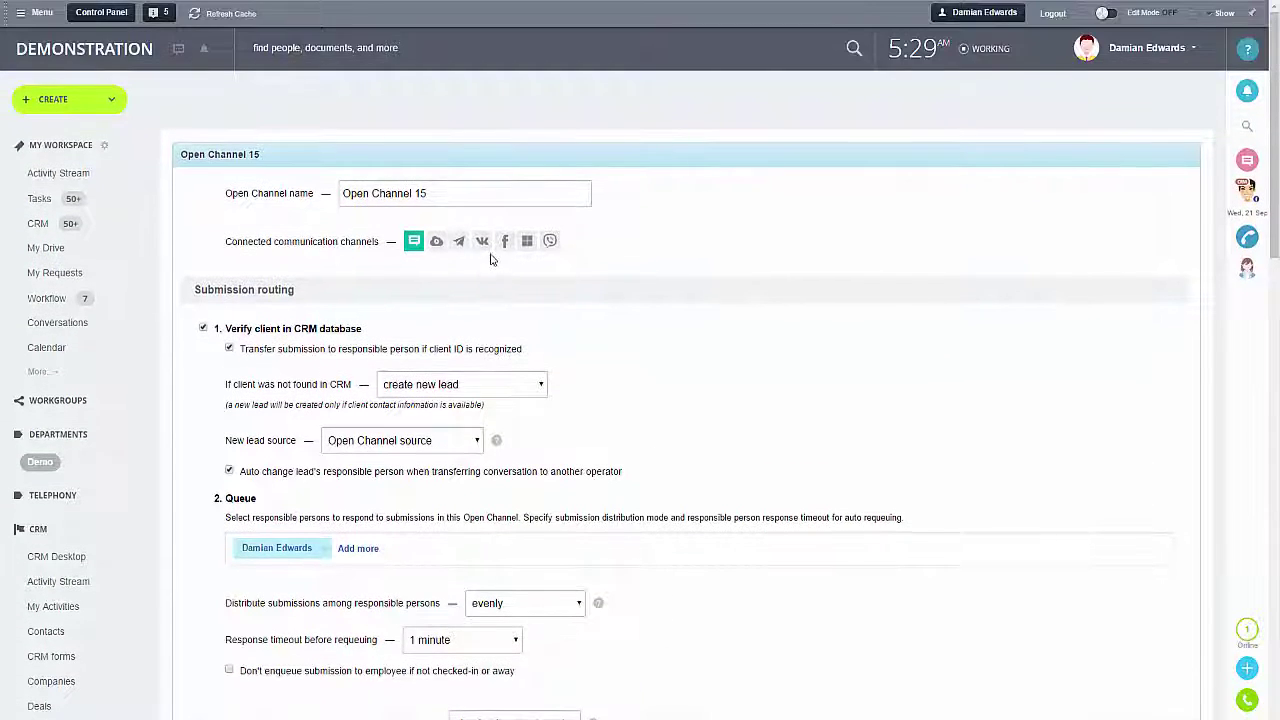
pyautogui.moveTo(432, 188); pyautogui.dragTo(243, 193)
pyautogui.write('Live chat')
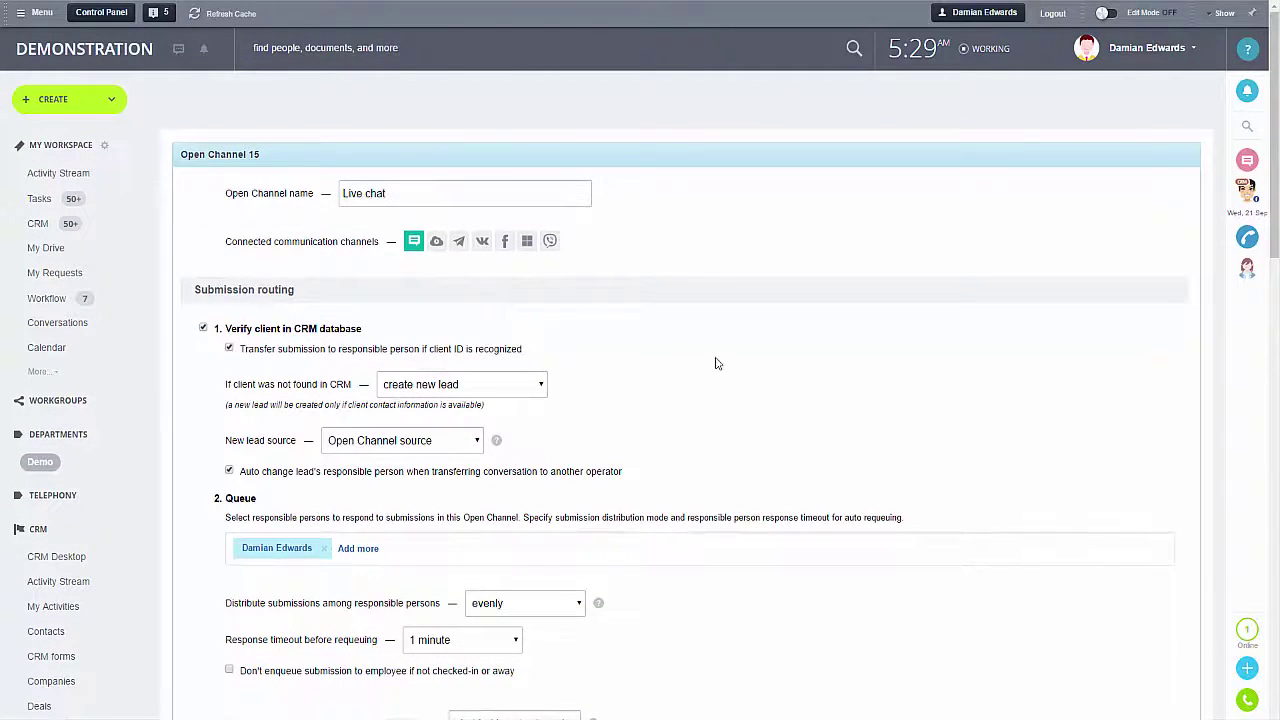
# Toggle custom working hours on and back off, then save the renamed channel
pyautogui.scroll(-3, 996, 420)
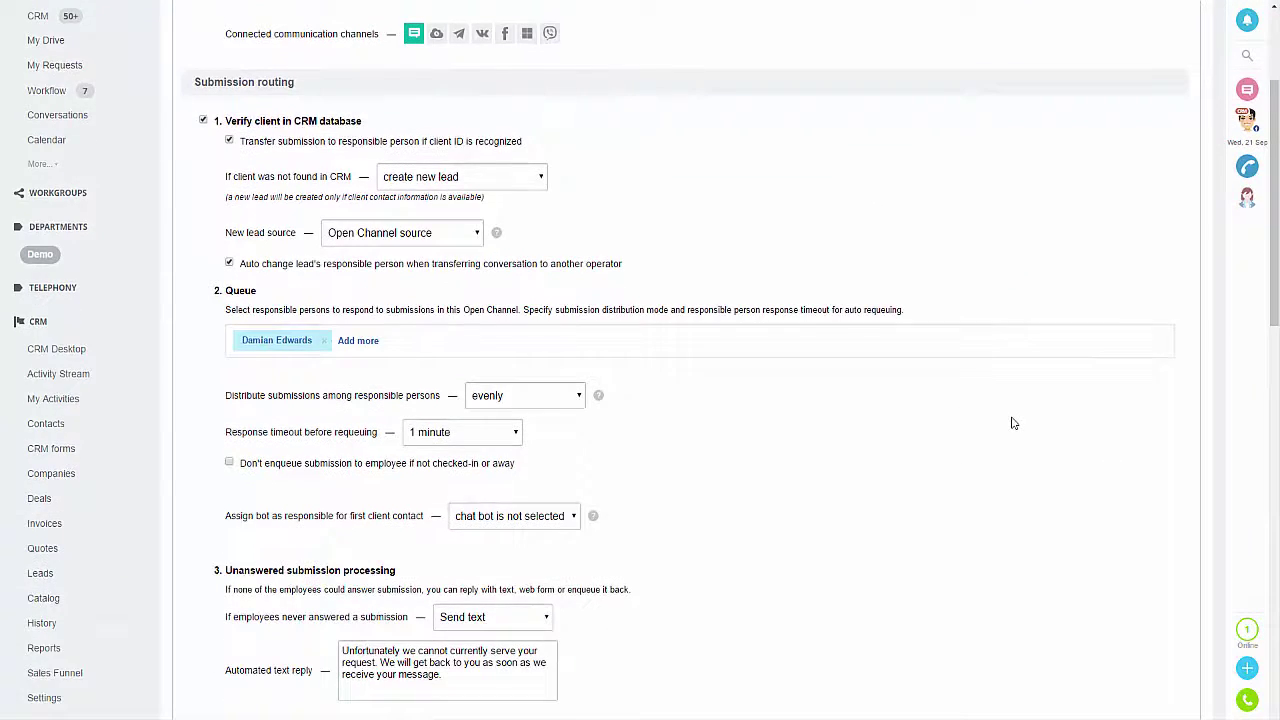
pyautogui.scroll(-2, 1010, 423)
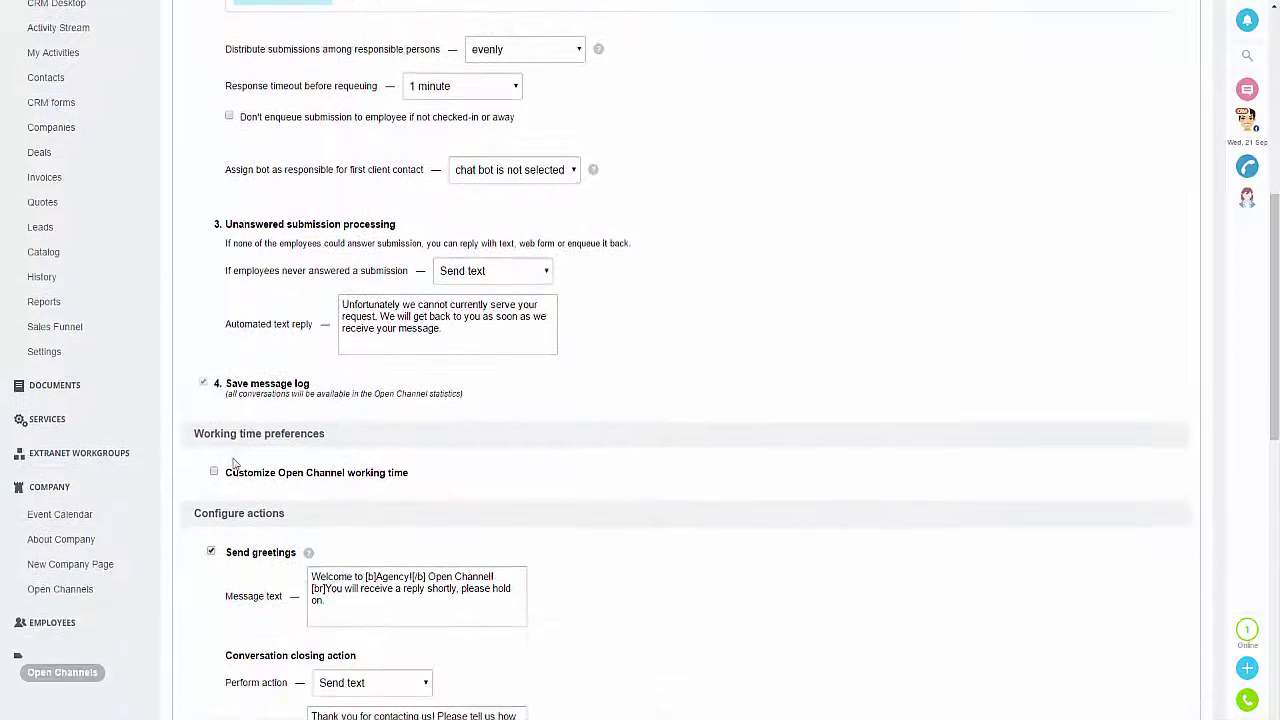
pyautogui.click(214, 472)
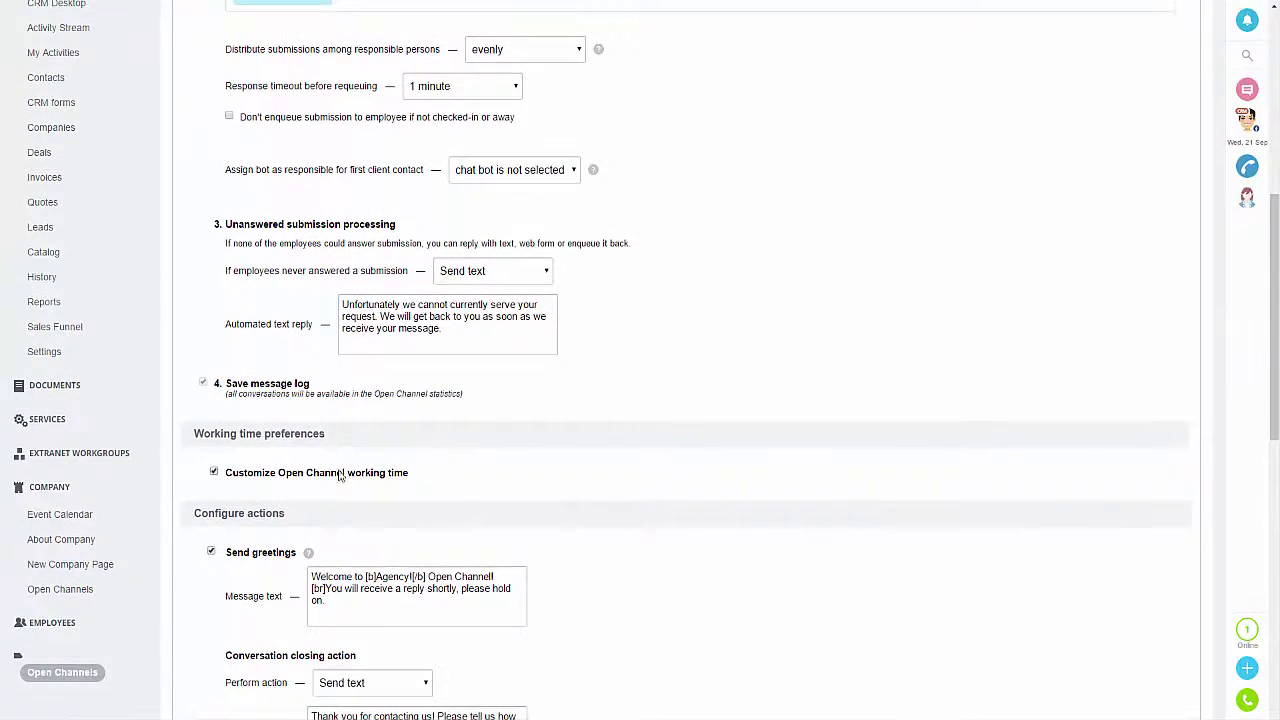
pyautogui.click(214, 472)
pyautogui.scroll(-2, 780, 370)
pyautogui.scroll(-6, 780, 372)
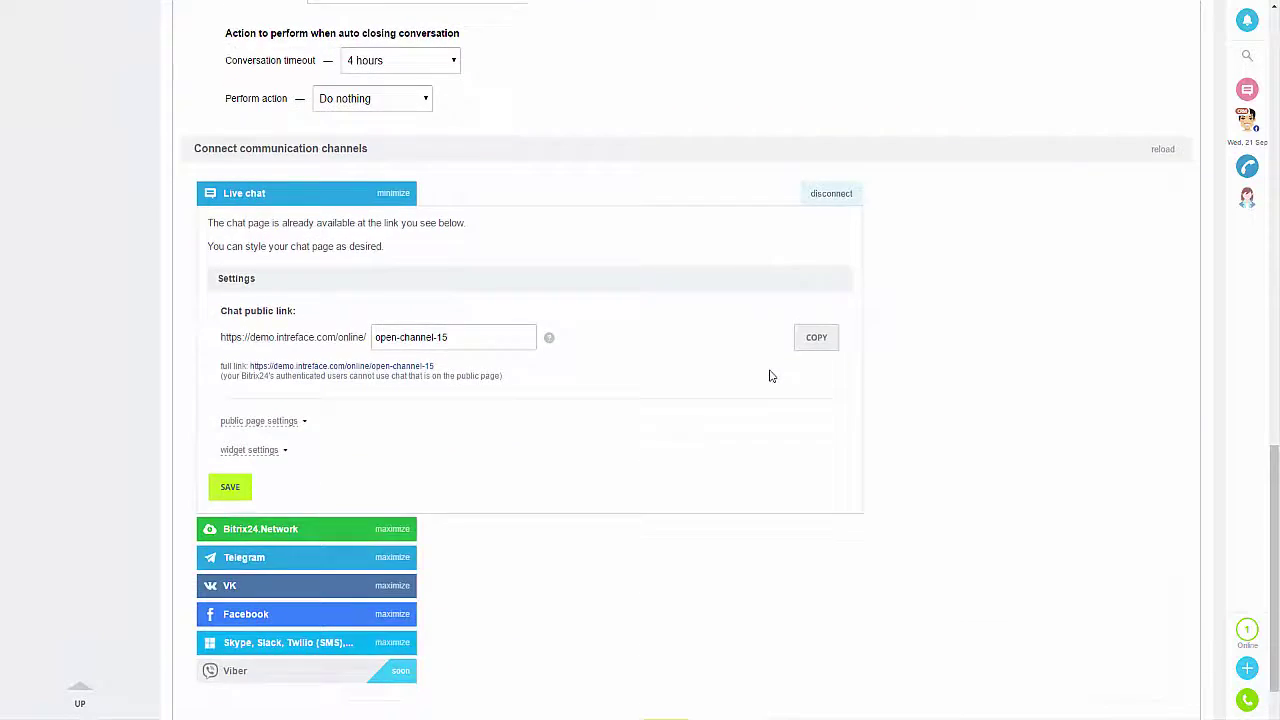
pyautogui.click(655, 603)
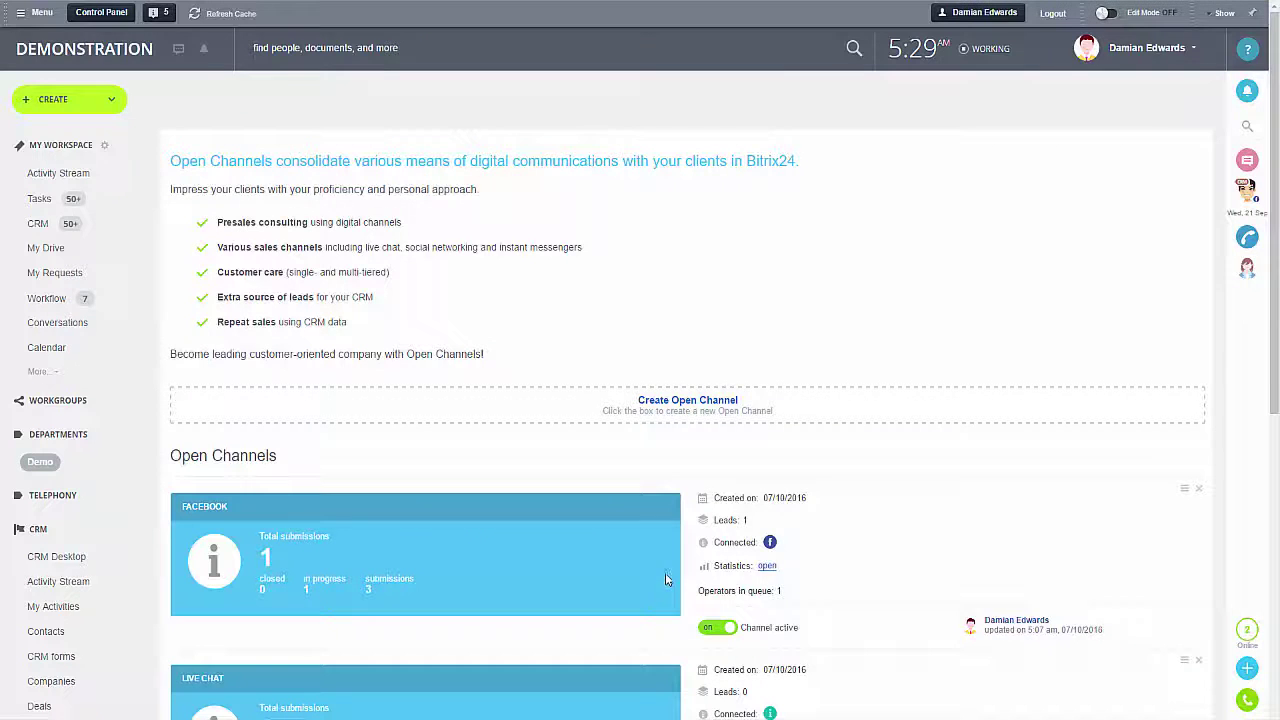
# Scroll the Open Channels list to view the Facebook and Live chat channel cards
pyautogui.scroll(-1, 1010, 477)
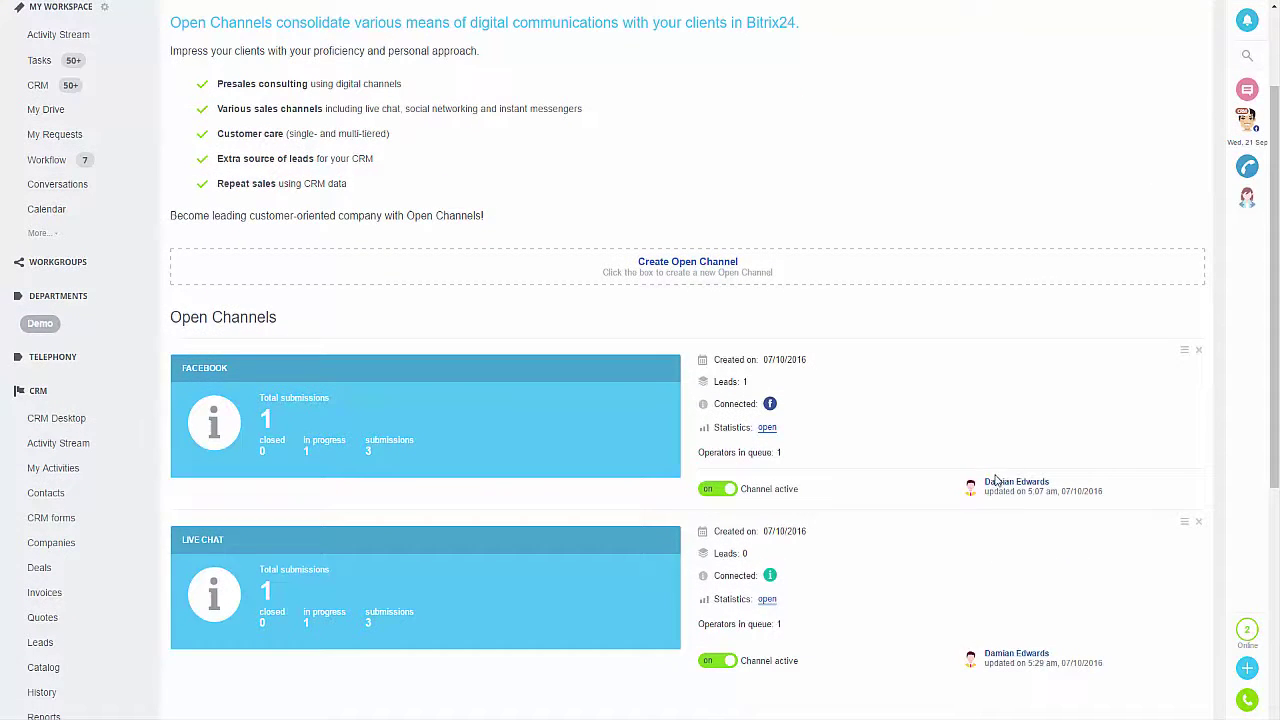